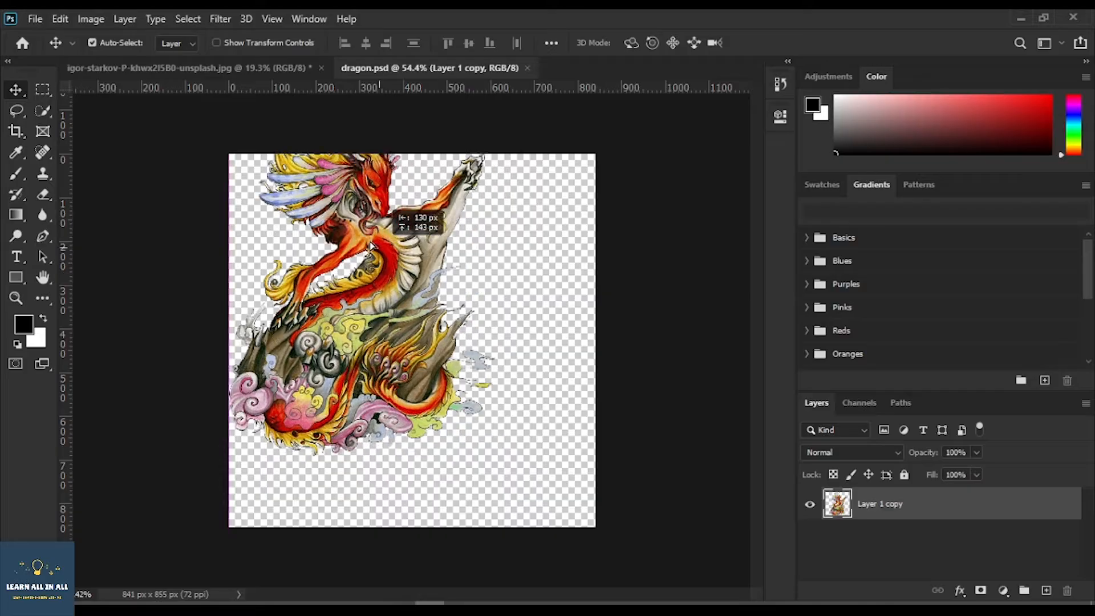
Step: Copy the dragon layer from dragon.psd into the photo document and place it over the thigh beside the hanging hand
{"action": "left_click_drag", "start_coordinate": [411, 213], "coordinate": [338, 402]}
{"action": "left_click_drag", "start_coordinate": [350, 464], "coordinate": [352, 467]}
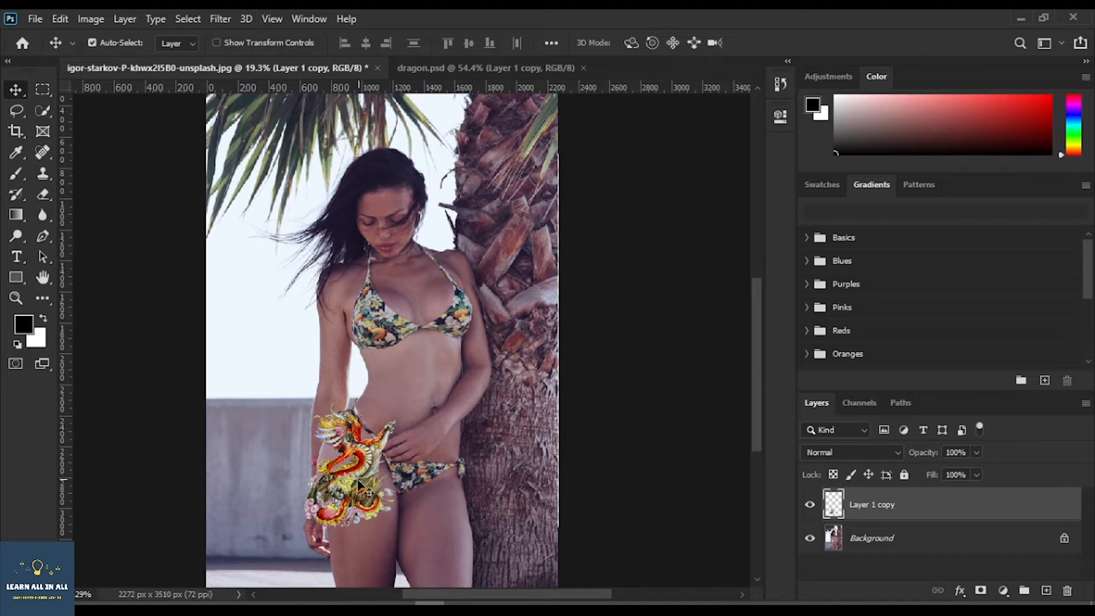
{"action": "scroll", "coordinate": [356, 506], "scroll_direction": "down", "scroll_amount": 1}
{"action": "scroll", "coordinate": [355, 507], "scroll_direction": "down", "scroll_amount": 2}
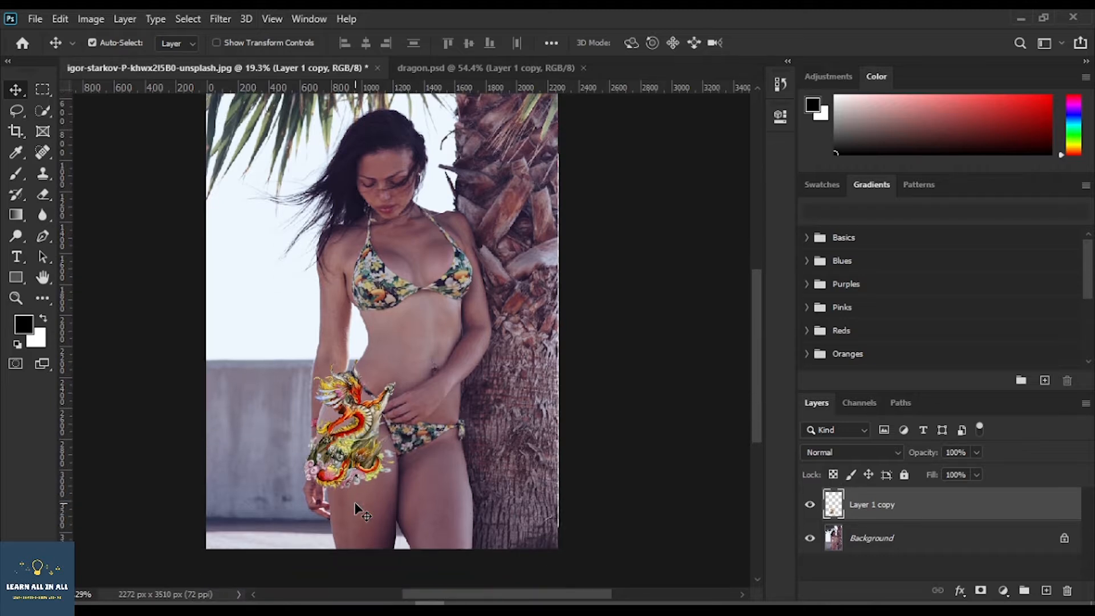
{"action": "left_click_drag", "start_coordinate": [358, 448], "coordinate": [365, 482]}
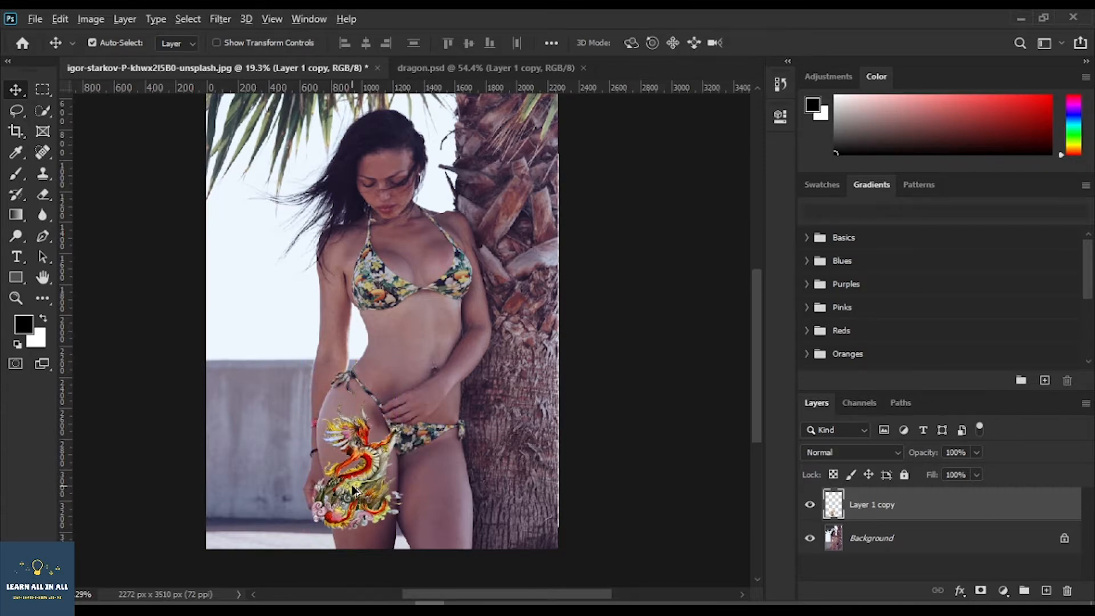
{"action": "scroll", "coordinate": [363, 497], "scroll_direction": "up", "scroll_amount": 6}
{"action": "scroll", "coordinate": [352, 485], "scroll_direction": "down", "scroll_amount": 2}
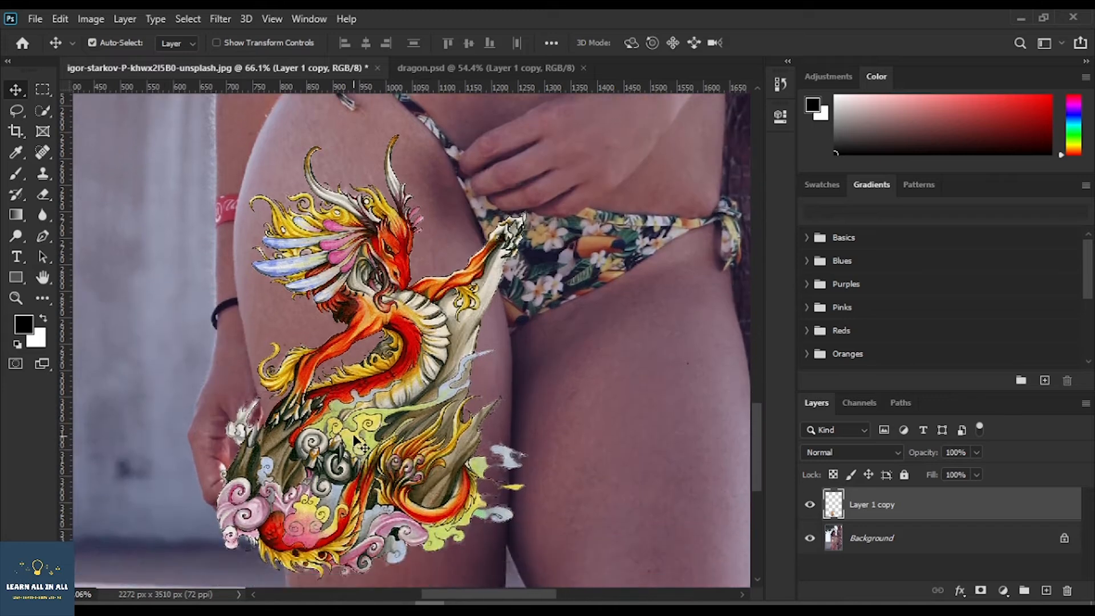
{"action": "left_click_drag", "start_coordinate": [353, 417], "coordinate": [342, 389]}
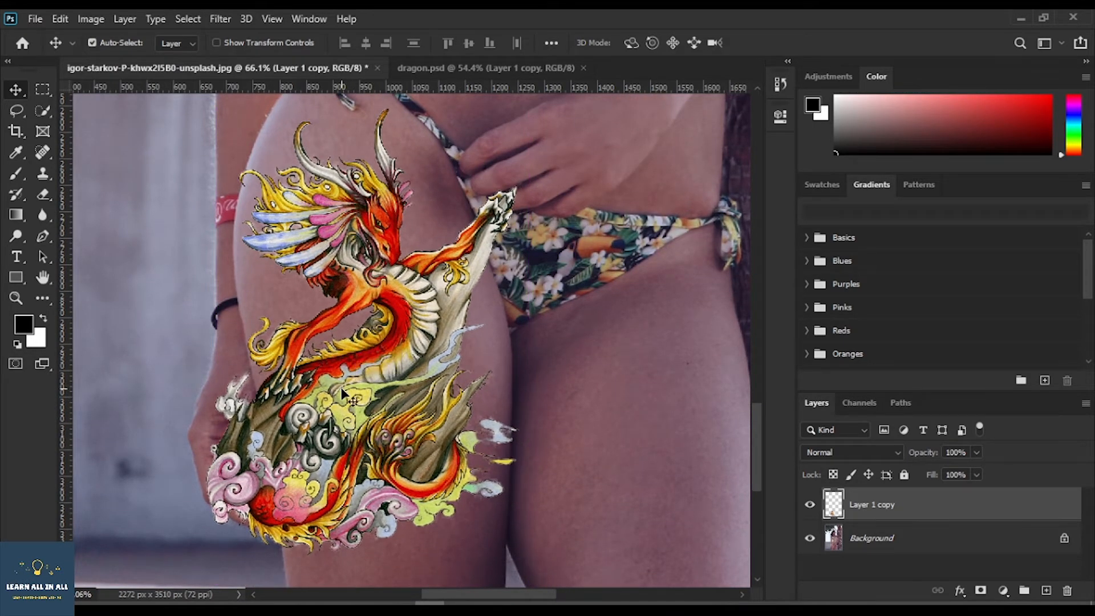
Step: Scale the dragon layer proportionally to about 75% and position it on the upper thigh
{"action": "key", "text": "ctrl+t"}
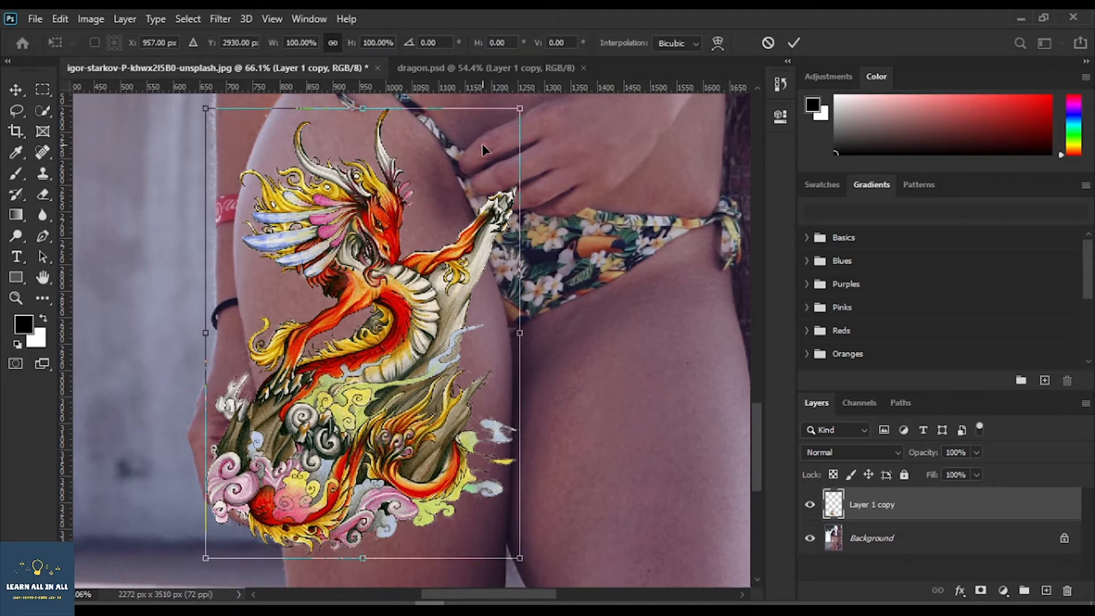
{"action": "left_click_drag", "start_coordinate": [521, 108], "coordinate": [485, 184]}
{"action": "left_click_drag", "start_coordinate": [353, 320], "coordinate": [364, 256]}
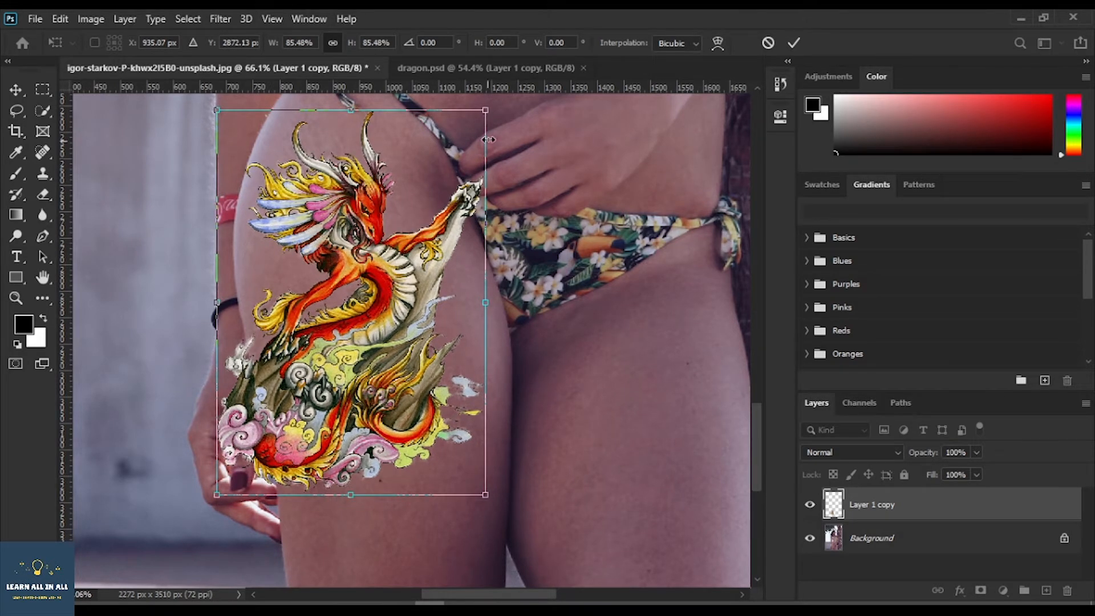
{"action": "left_click_drag", "start_coordinate": [491, 110], "coordinate": [453, 159]}
{"action": "left_click_drag", "start_coordinate": [374, 309], "coordinate": [387, 265]}
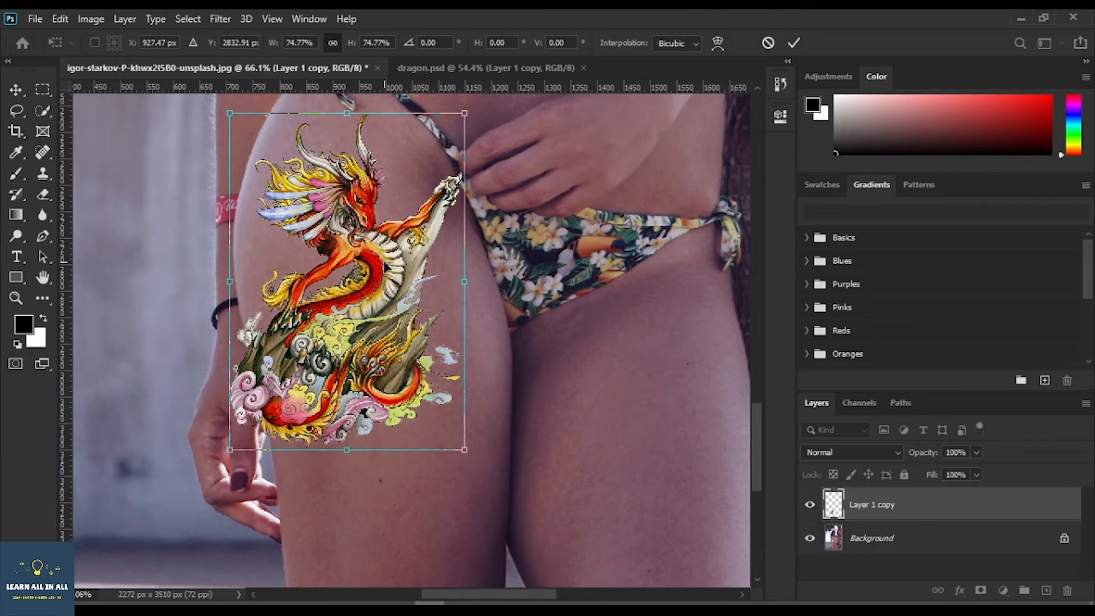
{"action": "key", "text": "Left"}
{"action": "key", "text": "Left"}
{"action": "key", "text": "Left"}
{"action": "key", "text": "Left"}
{"action": "key", "text": "Left"}
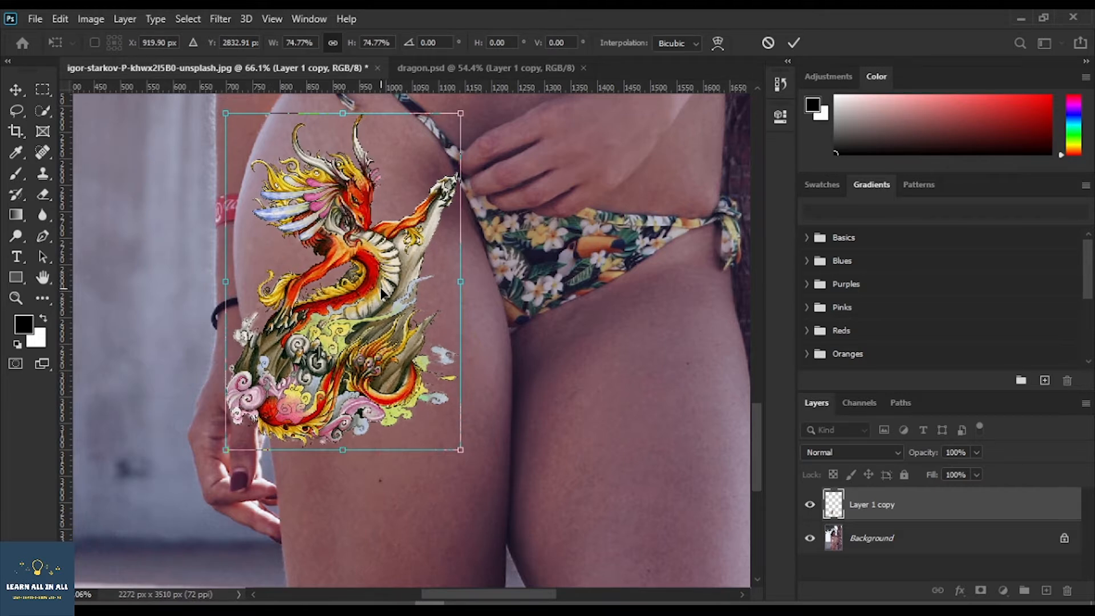
{"action": "key", "text": "Return"}
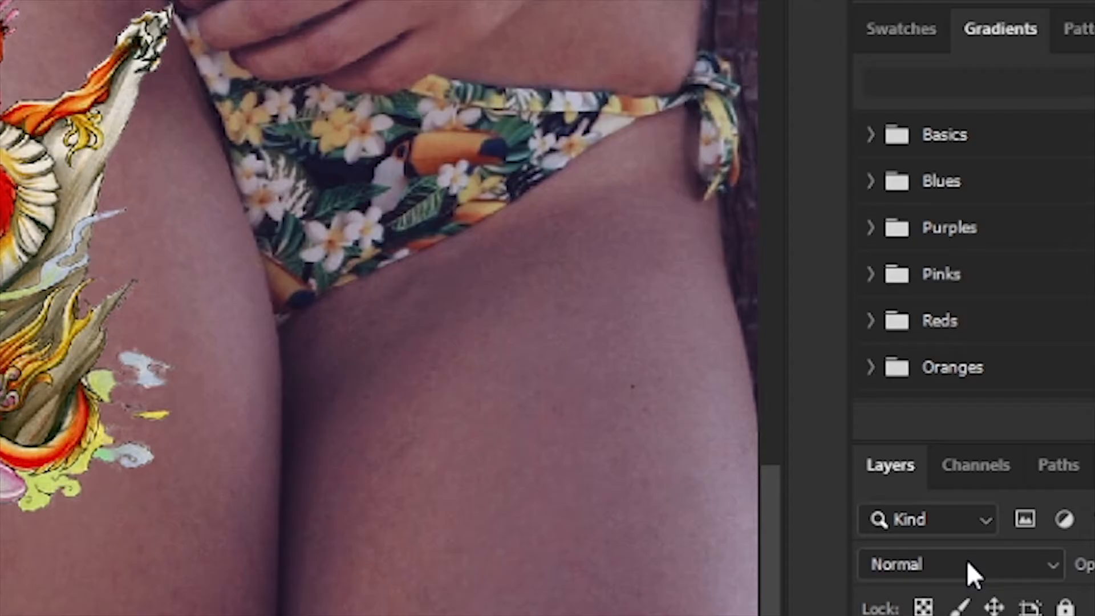
Step: Set the dragon layer's blend mode to Multiply and put a 5 x 5 warp grid on it
{"action": "left_click", "coordinate": [941, 559]}
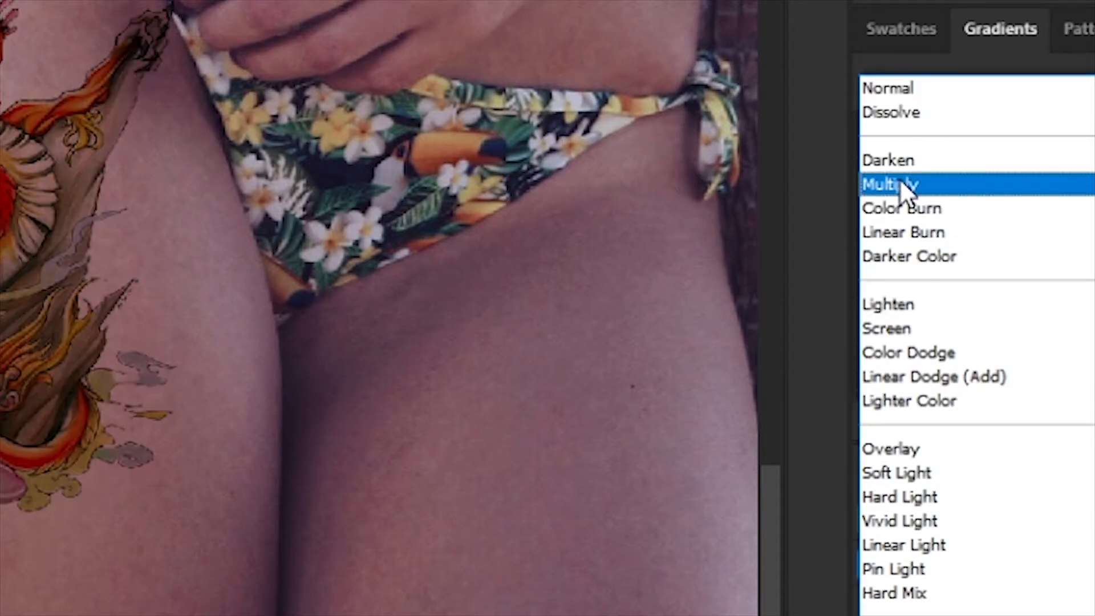
{"action": "left_click", "coordinate": [907, 185]}
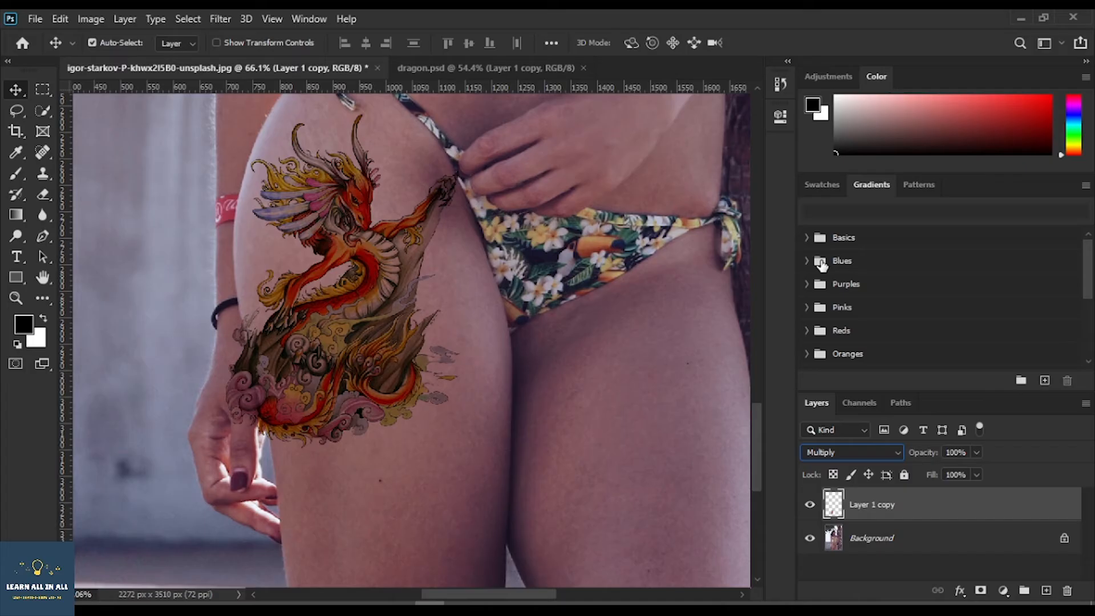
{"action": "right_click", "coordinate": [357, 284]}
{"action": "left_click", "coordinate": [352, 261]}
{"action": "key", "text": "ctrl+t"}
{"action": "right_click", "coordinate": [352, 266]}
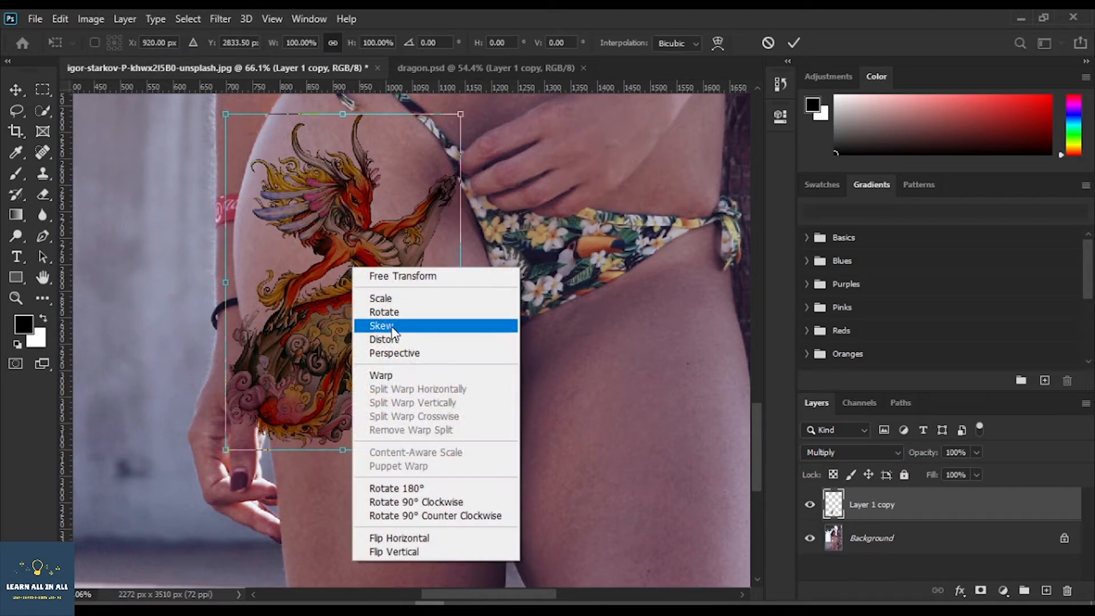
{"action": "left_click", "coordinate": [393, 378]}
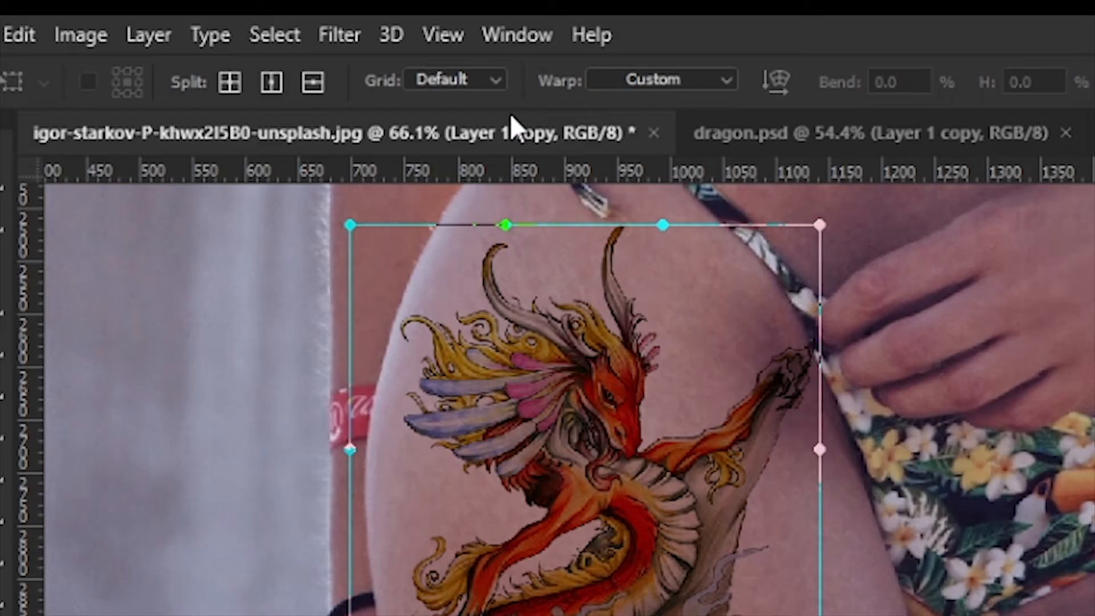
{"action": "left_click", "coordinate": [299, 40]}
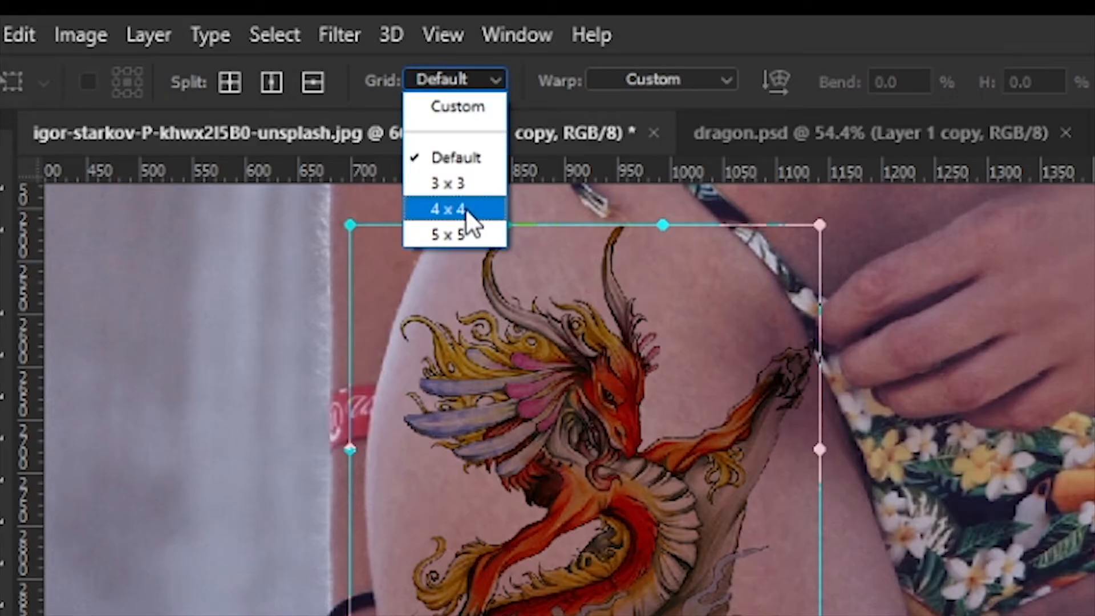
{"action": "left_click", "coordinate": [456, 233]}
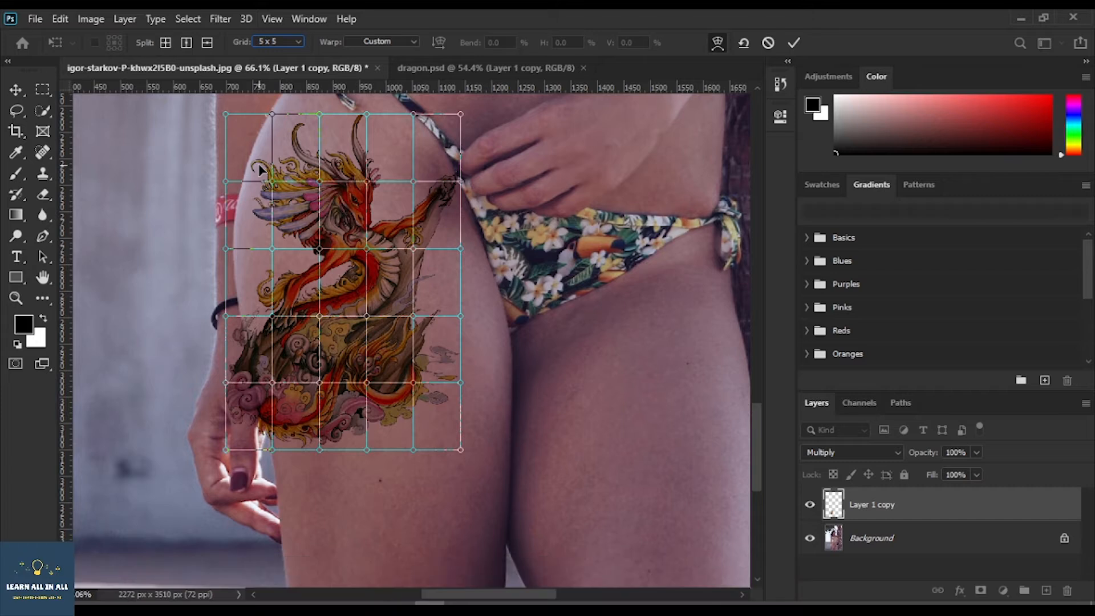
Step: Warp the upper part of the dragon slightly at its feathers, raised claw, horns and chest to follow the thigh's shape
{"action": "left_click_drag", "start_coordinate": [272, 181], "coordinate": [267, 181]}
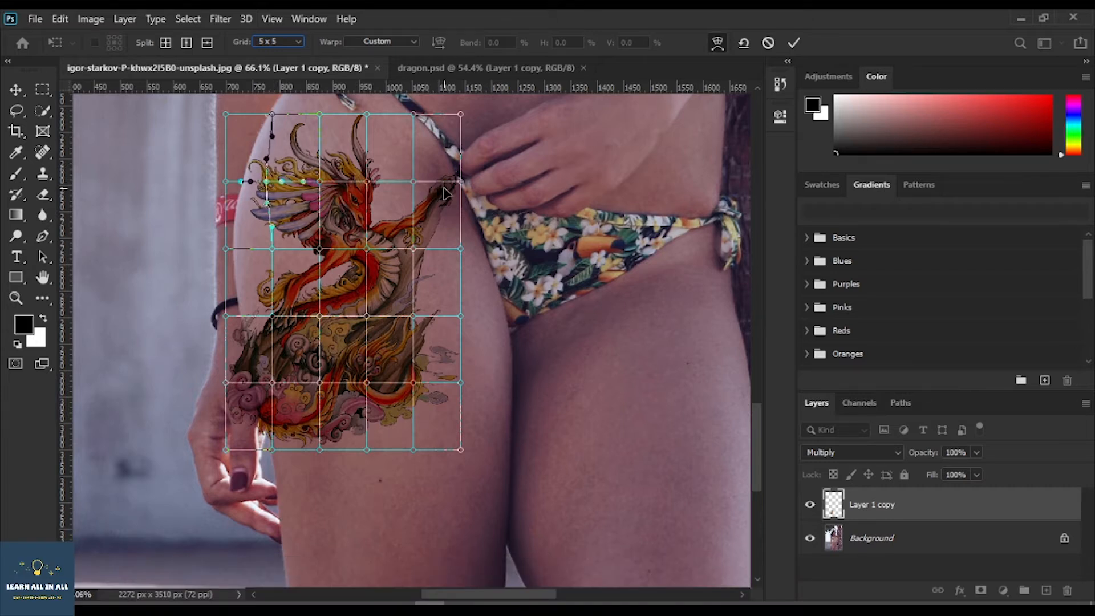
{"action": "left_click_drag", "start_coordinate": [443, 193], "coordinate": [435, 208]}
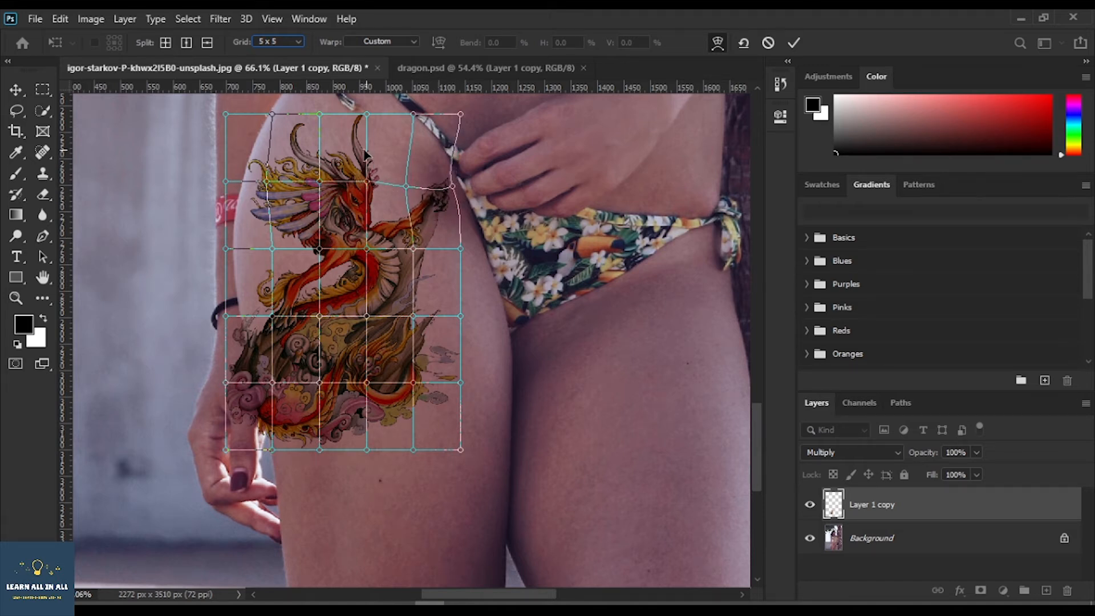
{"action": "left_click_drag", "start_coordinate": [356, 137], "coordinate": [361, 138]}
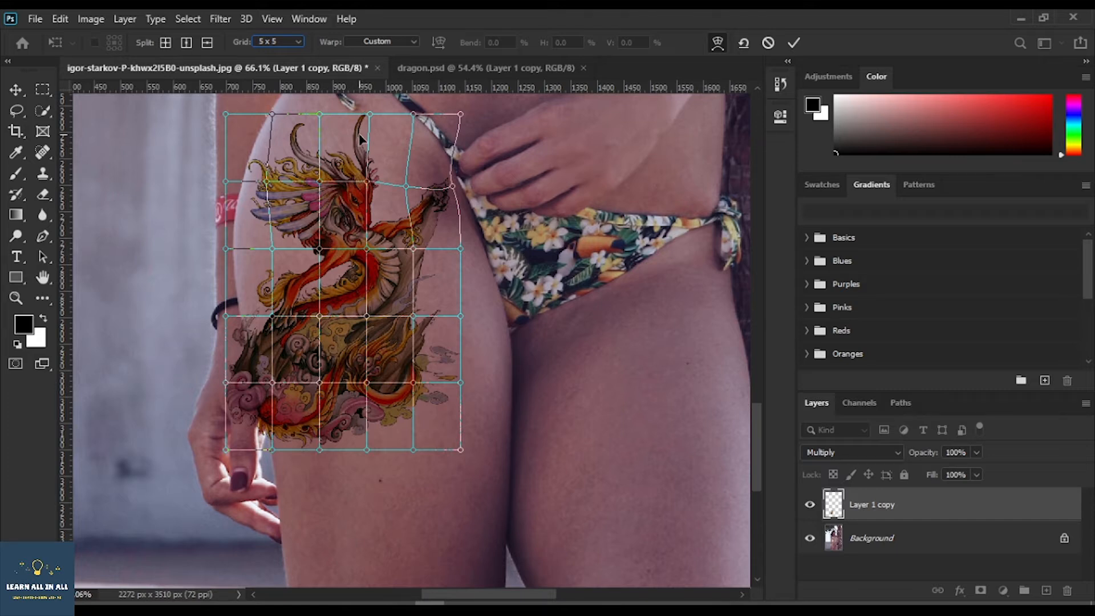
{"action": "left_click_drag", "start_coordinate": [295, 140], "coordinate": [296, 141]}
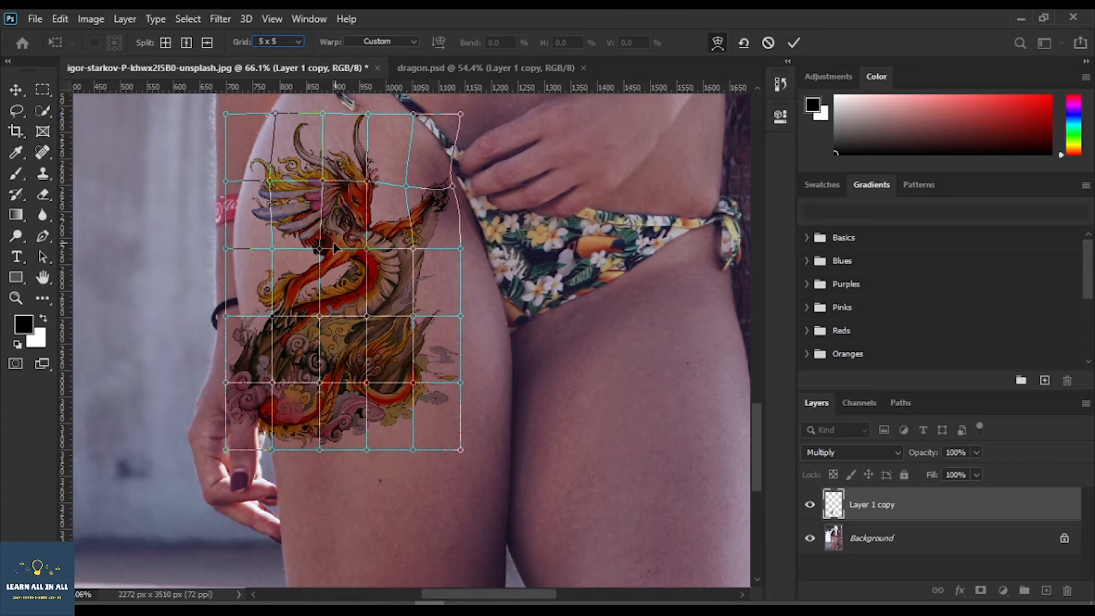
{"action": "left_click_drag", "start_coordinate": [335, 242], "coordinate": [331, 240]}
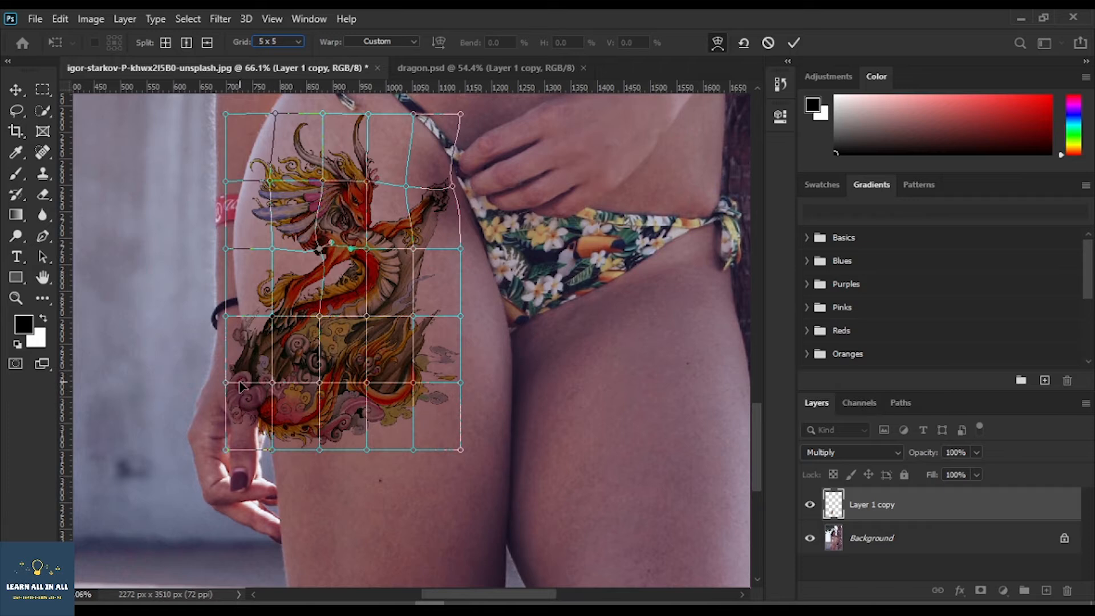
Step: Warp the dragon's lower outer edge inward beside the hand to follow the thigh's contour, and apply the warp
{"action": "left_click_drag", "start_coordinate": [241, 381], "coordinate": [231, 357]}
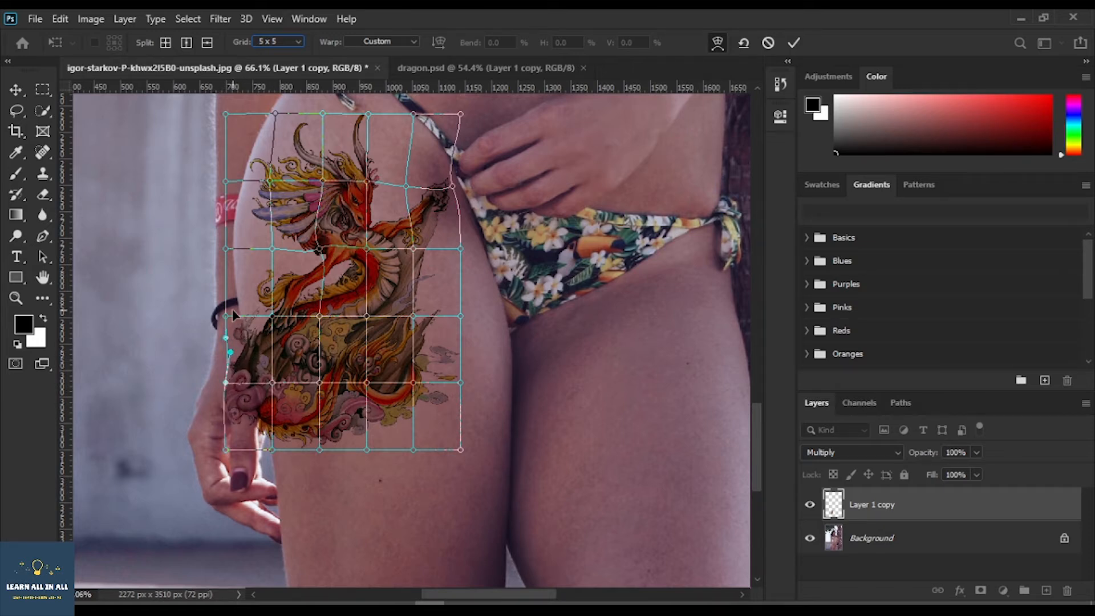
{"action": "left_click_drag", "start_coordinate": [230, 316], "coordinate": [235, 317]}
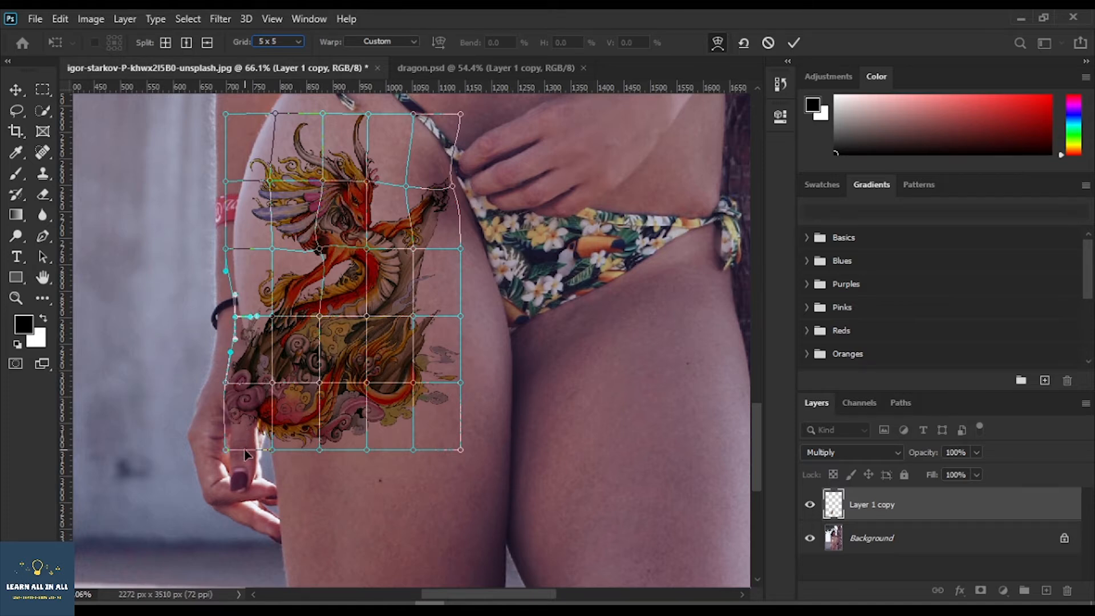
{"action": "left_click_drag", "start_coordinate": [225, 449], "coordinate": [233, 442]}
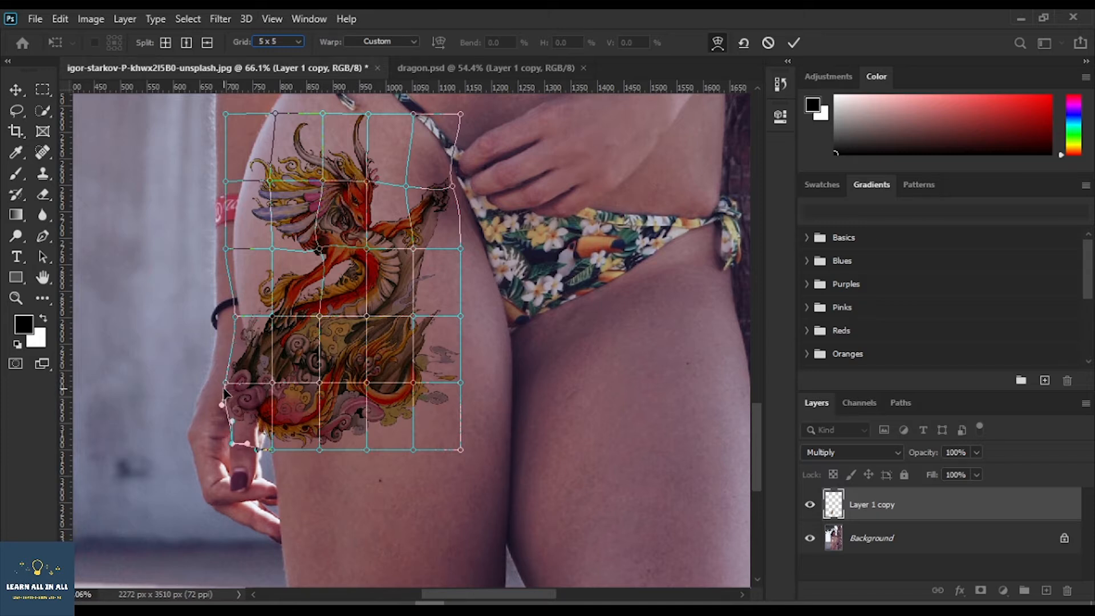
{"action": "left_click_drag", "start_coordinate": [226, 383], "coordinate": [233, 386]}
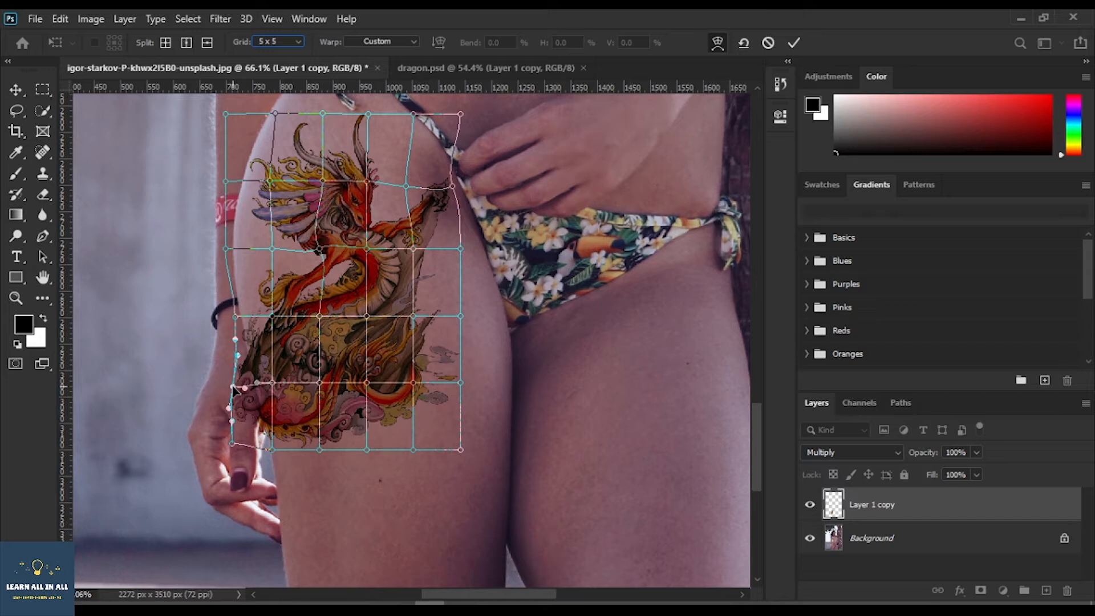
{"action": "left_click", "coordinate": [232, 443]}
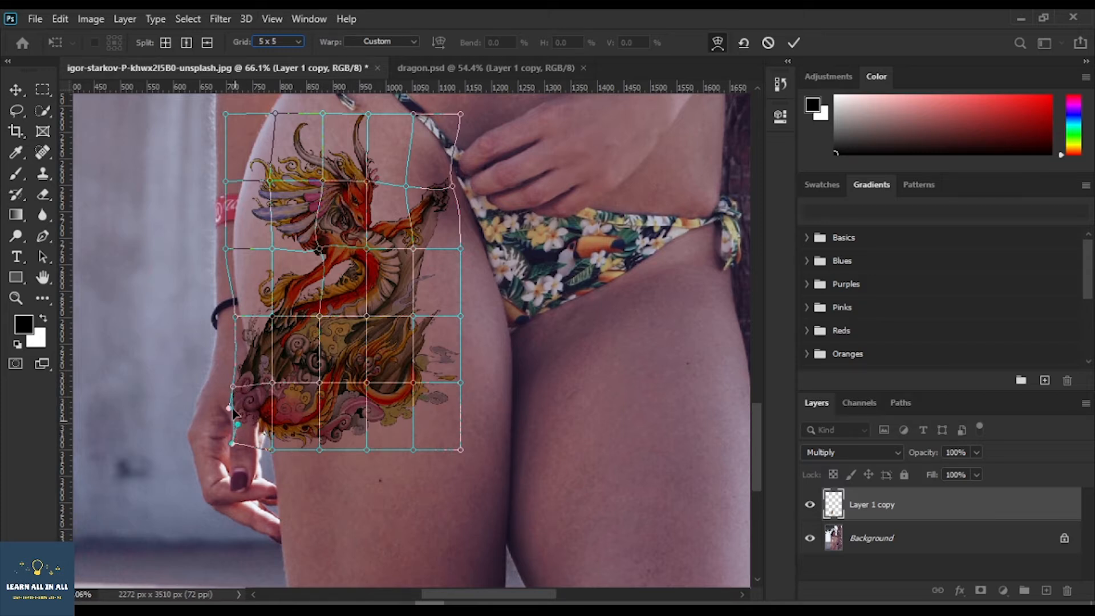
{"action": "left_click", "coordinate": [233, 386]}
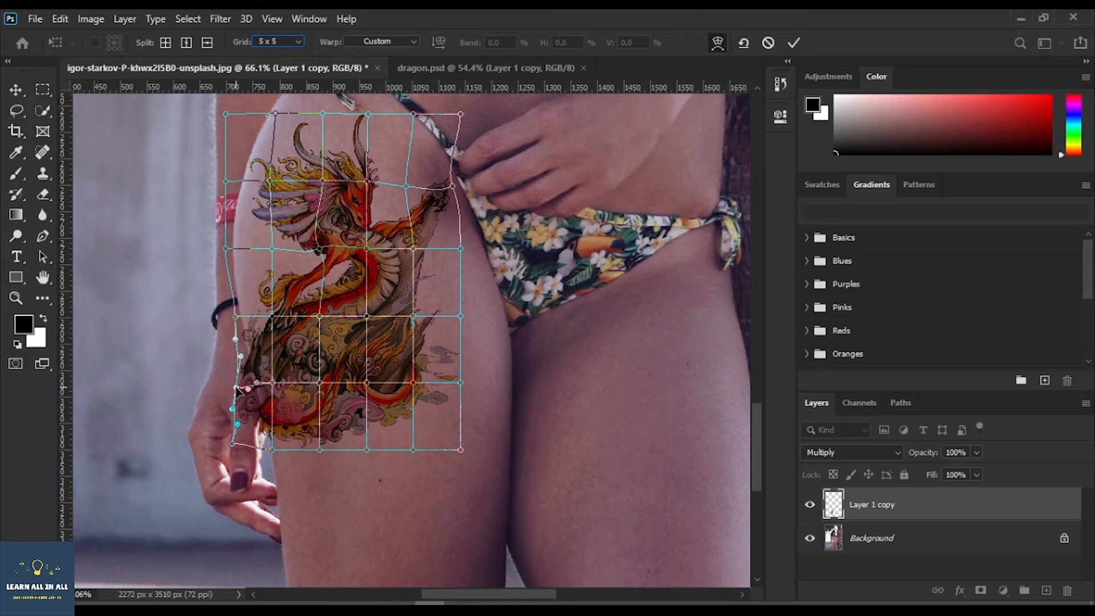
{"action": "left_click_drag", "start_coordinate": [230, 444], "coordinate": [247, 445]}
{"action": "left_click", "coordinate": [269, 449]}
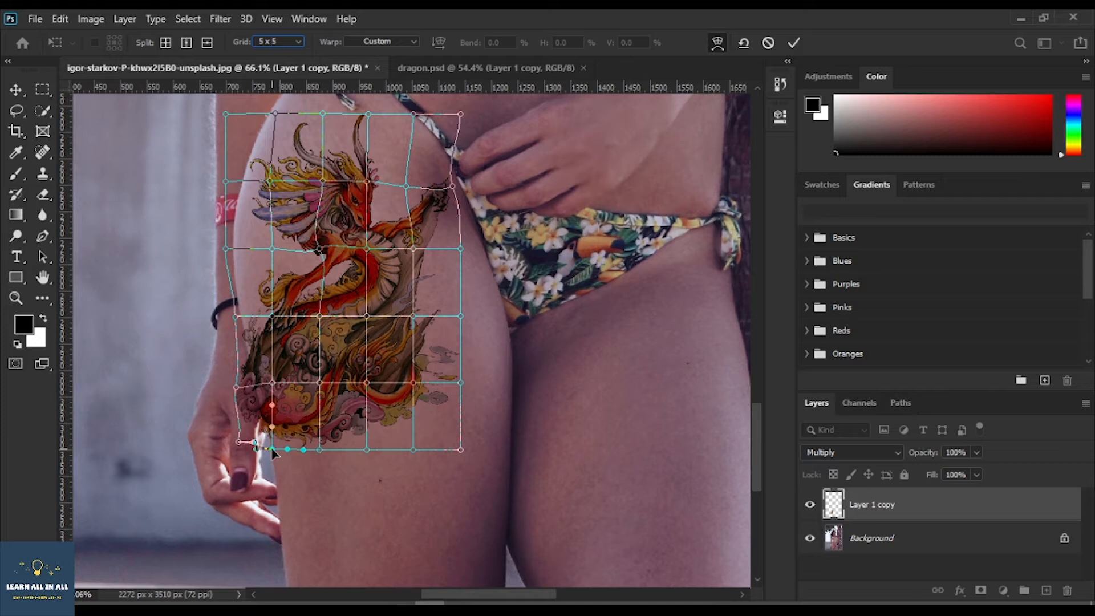
{"action": "left_click_drag", "start_coordinate": [274, 449], "coordinate": [270, 449]}
{"action": "left_click", "coordinate": [794, 43]}
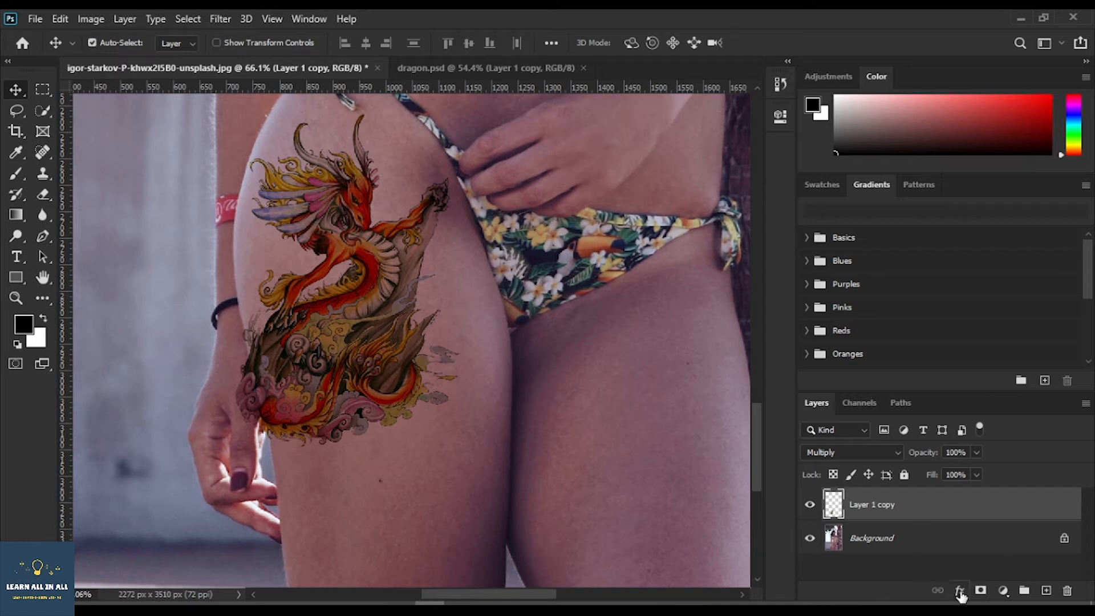
Step: Add a layer mask to the dragon layer and paint it black with a 125 px brush where the tattoo overlaps the hand
{"action": "left_click", "coordinate": [982, 591]}
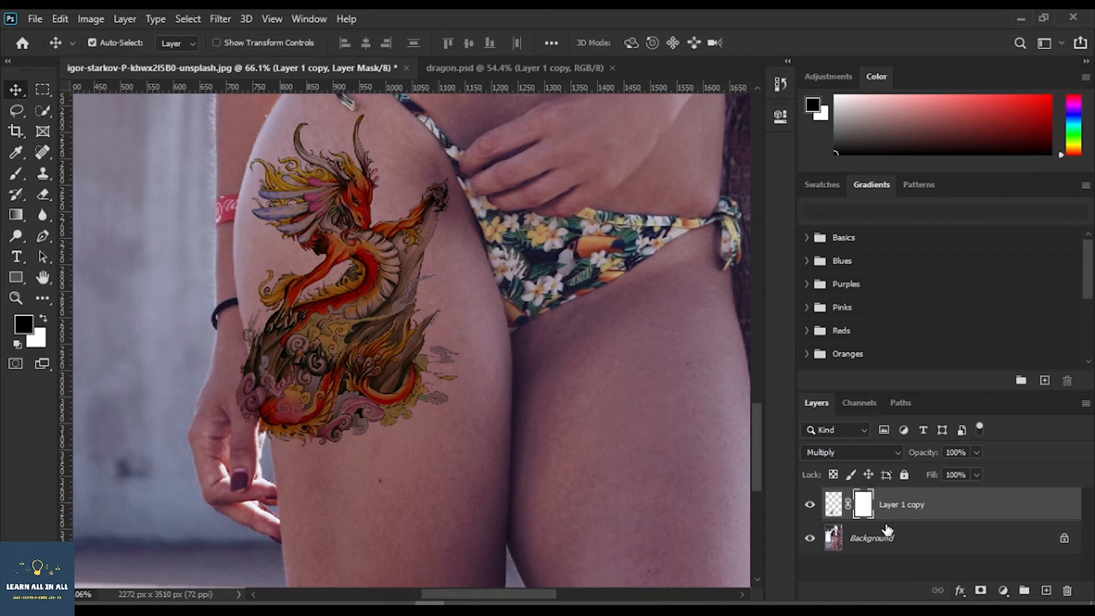
{"action": "left_click", "coordinate": [17, 174]}
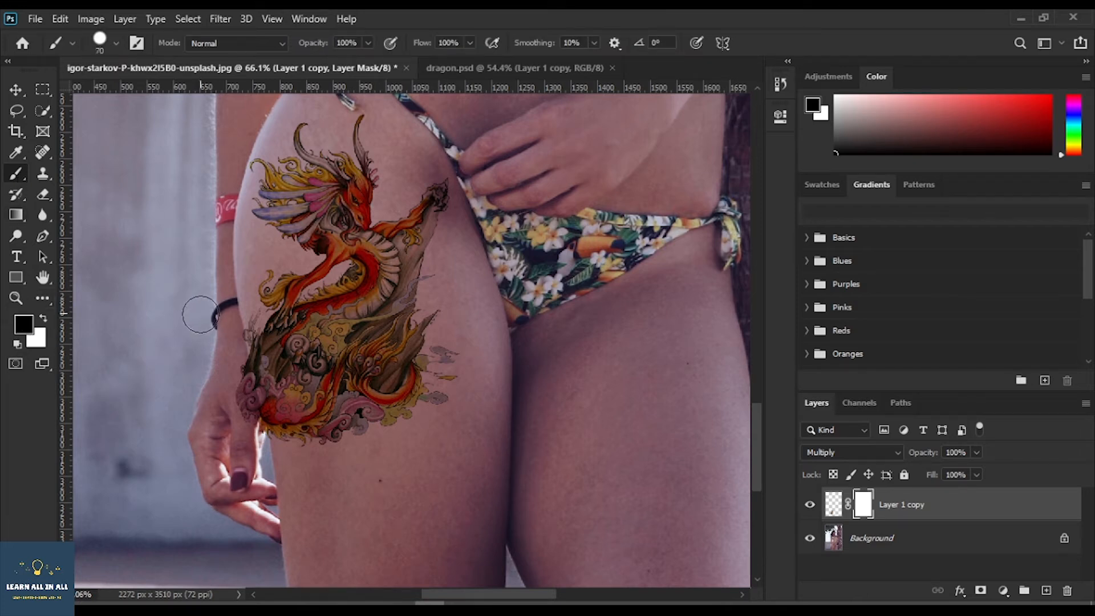
{"action": "key", "text": "bracketright"}
{"action": "key", "text": "bracketright"}
{"action": "key", "text": "bracketright"}
{"action": "key", "text": "bracketright"}
{"action": "key", "text": "bracketright"}
{"action": "key", "text": "bracketright"}
{"action": "scroll", "coordinate": [183, 408], "scroll_direction": "up", "scroll_amount": 6}
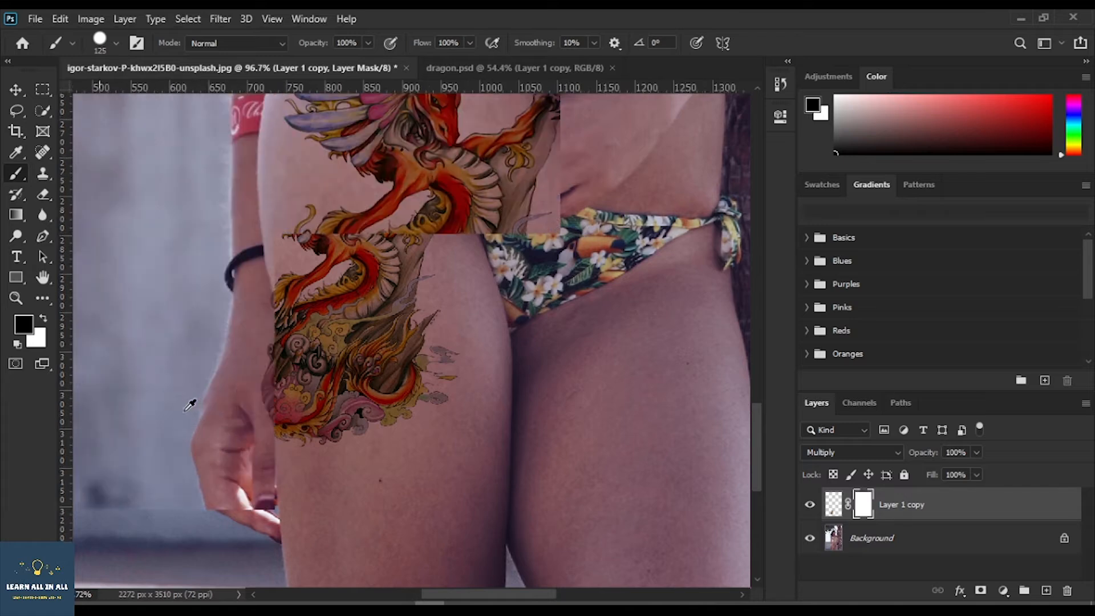
{"action": "mouse_move", "coordinate": [267, 380]}
{"action": "left_mouse_down"}
{"action": "mouse_move", "coordinate": [244, 333]}
{"action": "mouse_move", "coordinate": [251, 360]}
{"action": "mouse_move", "coordinate": [245, 301]}
{"action": "mouse_move", "coordinate": [266, 359]}
{"action": "mouse_move", "coordinate": [257, 289]}
{"action": "mouse_move", "coordinate": [269, 444]}
{"action": "mouse_move", "coordinate": [266, 385]}
{"action": "mouse_move", "coordinate": [294, 467]}
{"action": "left_mouse_up"}
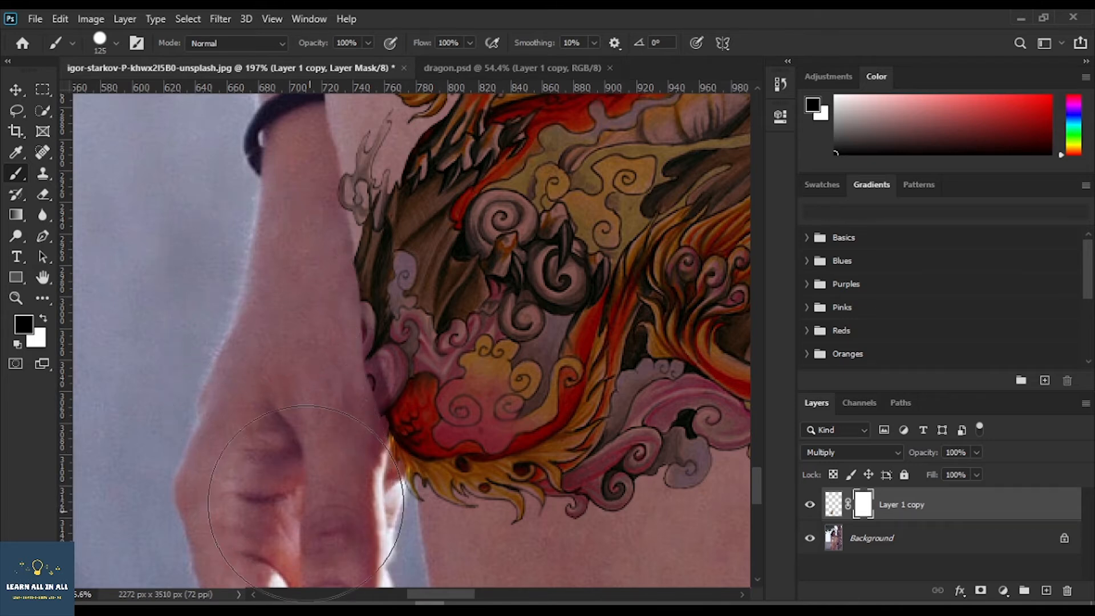
{"action": "left_click_drag", "start_coordinate": [261, 303], "coordinate": [306, 481]}
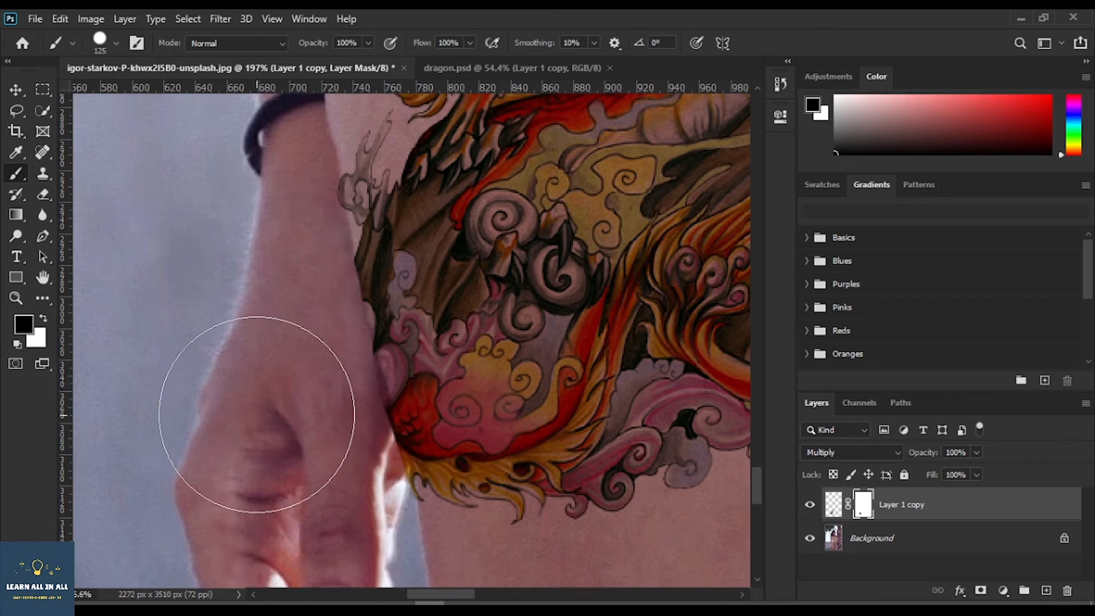
Step: Set the mask brush to a 15 px Soft Round with 0% hardness
{"action": "scroll", "coordinate": [277, 352], "scroll_direction": "up", "scroll_amount": 4}
{"action": "key", "text": "bracketleft"}
{"action": "key", "text": "bracketleft"}
{"action": "key", "text": "bracketleft"}
{"action": "key", "text": "bracketleft"}
{"action": "key", "text": "bracketleft"}
{"action": "key", "text": "bracketleft"}
{"action": "key", "text": "bracketleft"}
{"action": "key", "text": "bracketleft"}
{"action": "key", "text": "bracketleft"}
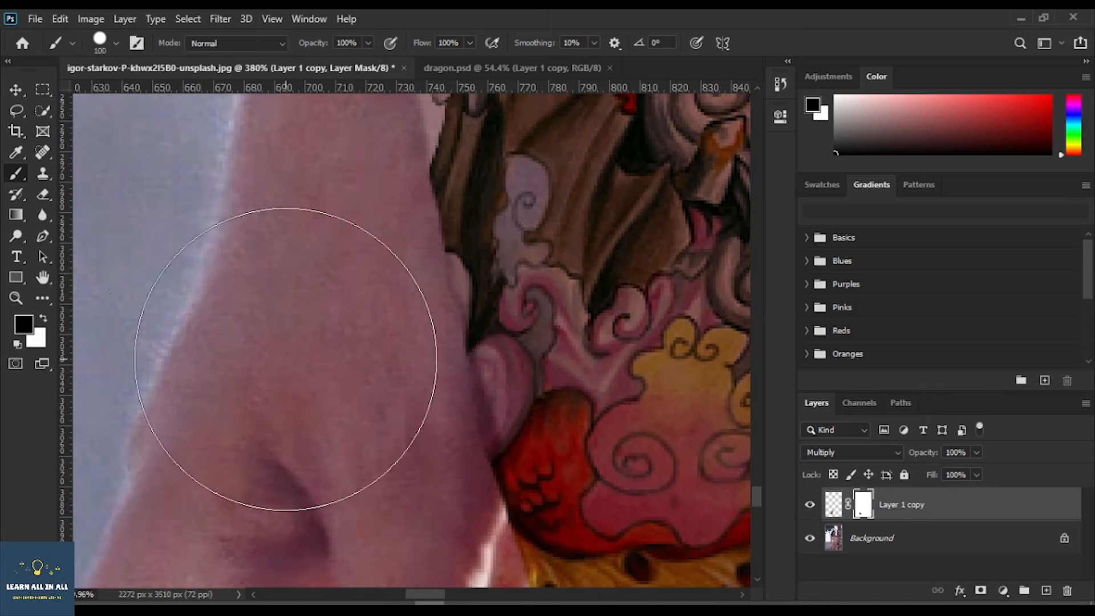
{"action": "key", "text": "bracketleft"}
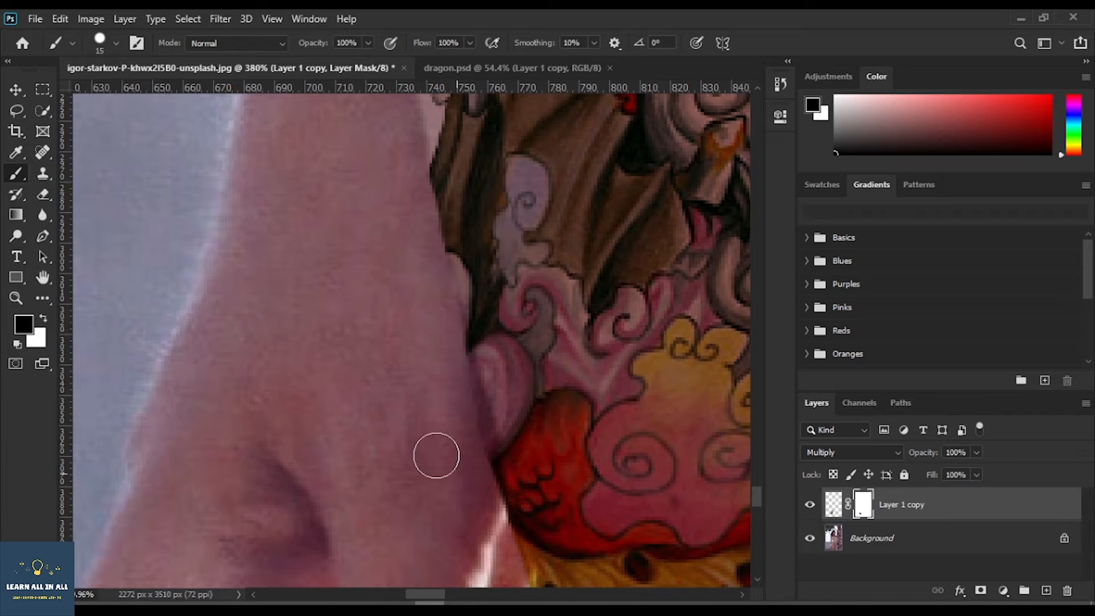
{"action": "scroll", "coordinate": [456, 412], "scroll_direction": "down", "scroll_amount": 3}
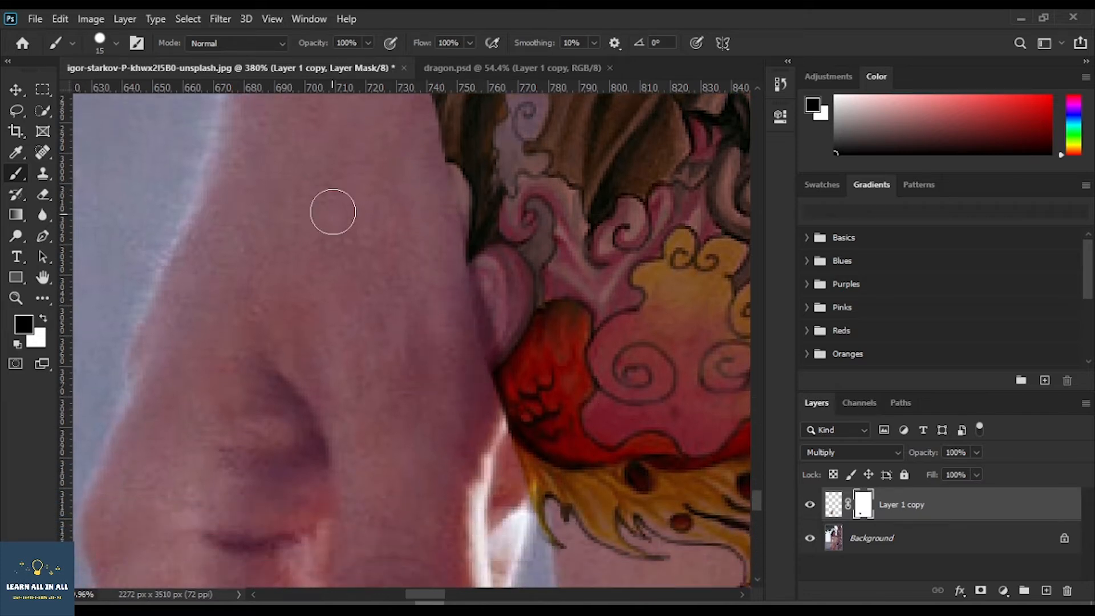
{"action": "right_click", "coordinate": [334, 208]}
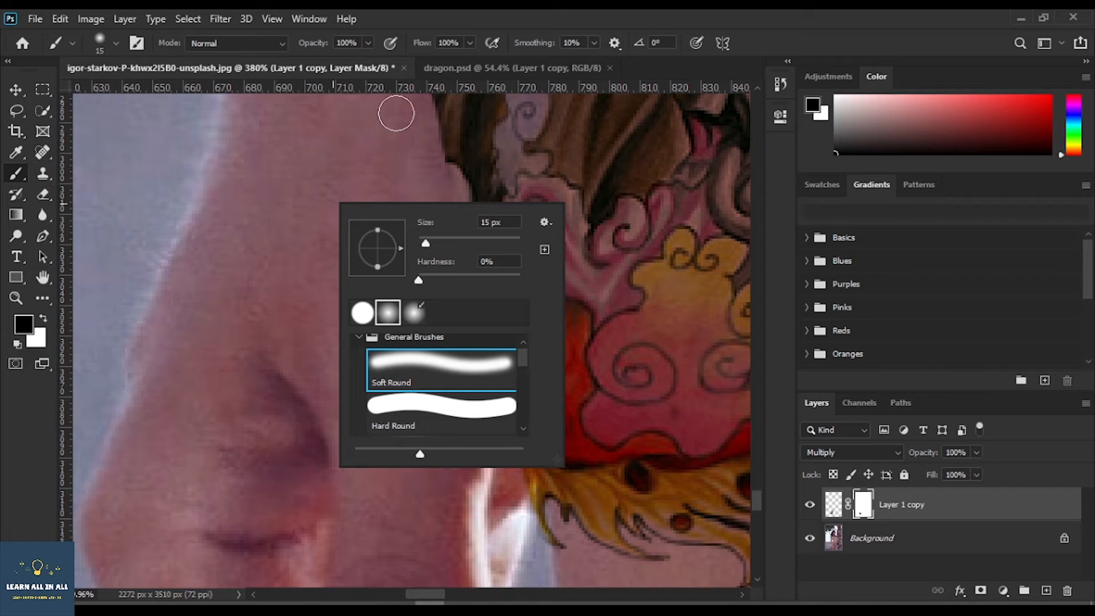
{"action": "left_click", "coordinate": [418, 173]}
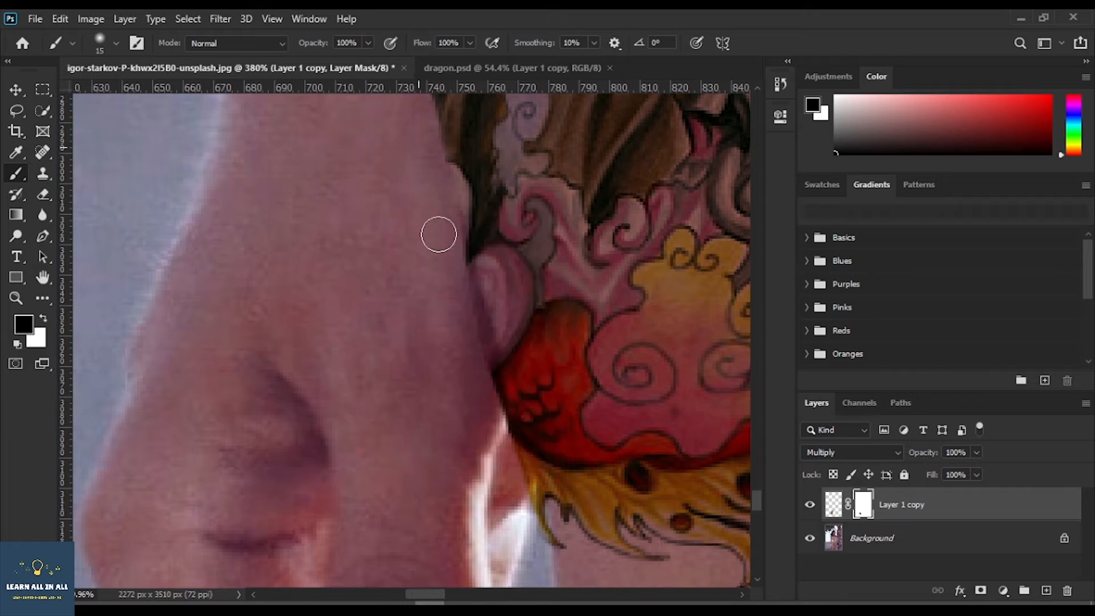
Step: Paint black on the dragon's layer mask along the hand and thigh edge to clean up the tattoo's overlapping outer edge
{"action": "mouse_move", "coordinate": [489, 418]}
{"action": "left_mouse_down"}
{"action": "mouse_move", "coordinate": [530, 545]}
{"action": "mouse_move", "coordinate": [528, 562]}
{"action": "mouse_move", "coordinate": [517, 555]}
{"action": "left_mouse_up"}
{"action": "scroll", "coordinate": [517, 555], "scroll_direction": "up", "scroll_amount": 5}
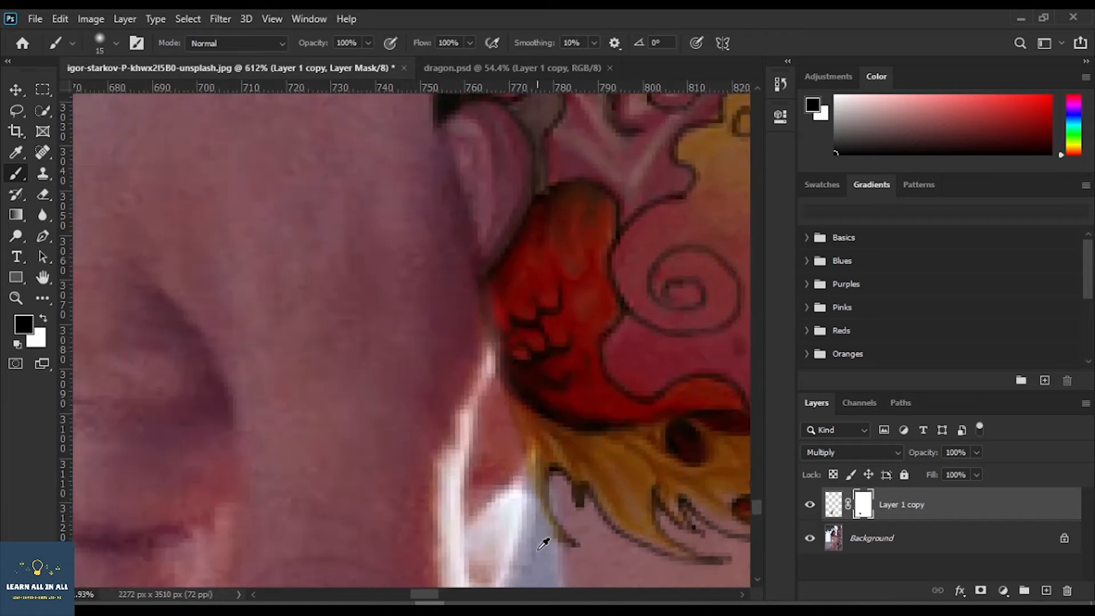
{"action": "mouse_move", "coordinate": [553, 576]}
{"action": "left_mouse_down"}
{"action": "mouse_move", "coordinate": [549, 532]}
{"action": "mouse_move", "coordinate": [562, 533]}
{"action": "mouse_move", "coordinate": [501, 460]}
{"action": "mouse_move", "coordinate": [488, 390]}
{"action": "left_mouse_up"}
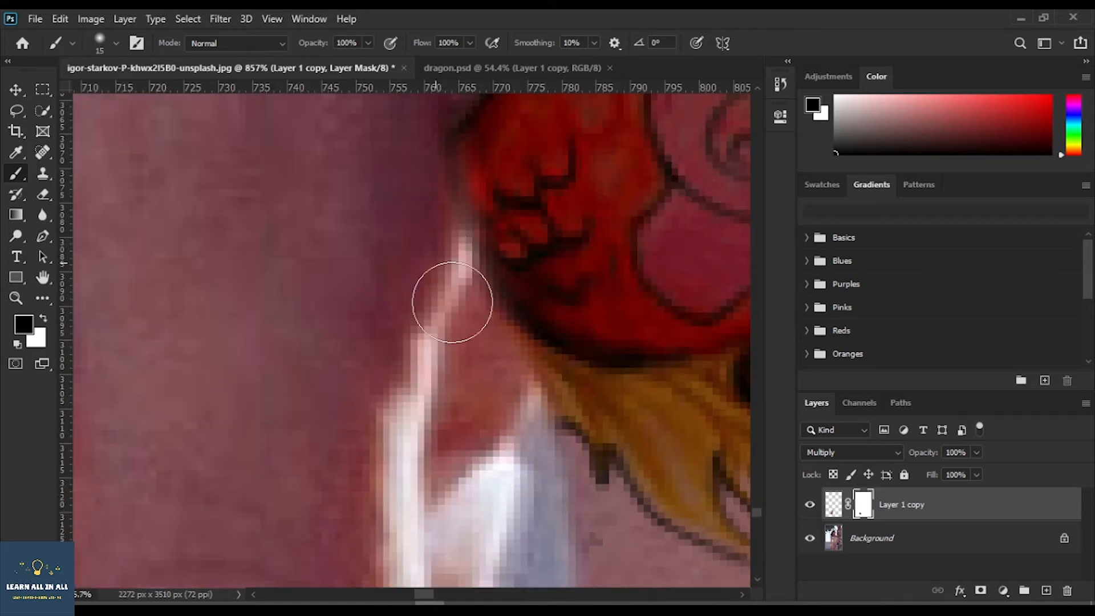
Step: Examine the masked edge beside the hand and the tattoo's fit on the thigh in the whole photo
{"action": "scroll", "coordinate": [379, 93], "scroll_direction": "down", "scroll_amount": 2}
{"action": "scroll", "coordinate": [388, 216], "scroll_direction": "down", "scroll_amount": 3}
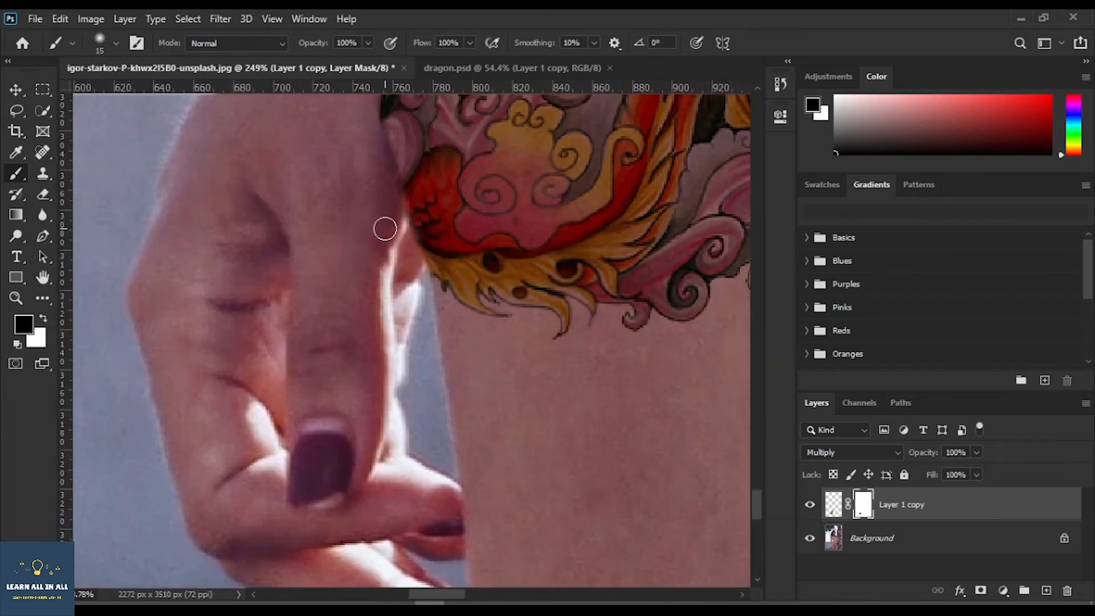
{"action": "scroll", "coordinate": [383, 227], "scroll_direction": "up", "scroll_amount": 5}
{"action": "scroll", "coordinate": [373, 238], "scroll_direction": "up", "scroll_amount": 2}
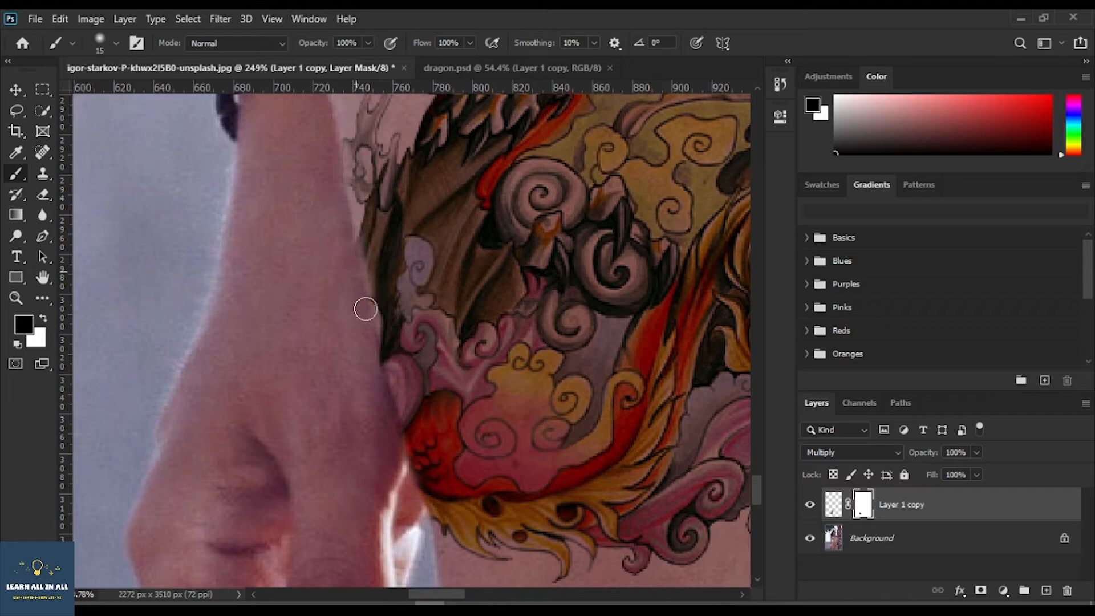
{"action": "scroll", "coordinate": [344, 352], "scroll_direction": "down", "scroll_amount": 8}
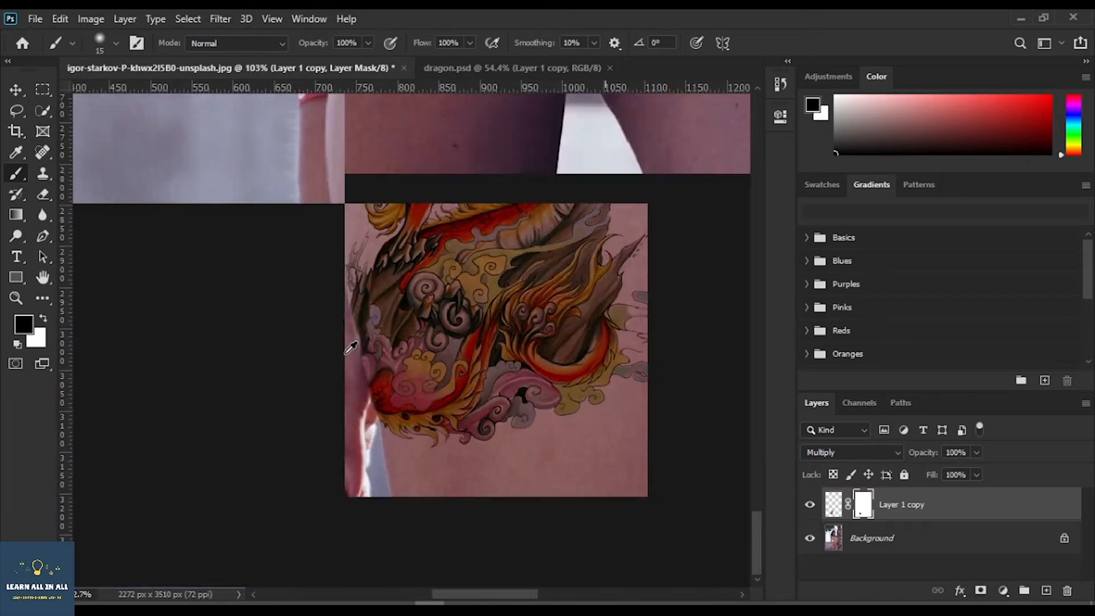
{"action": "scroll", "coordinate": [390, 308], "scroll_direction": "down", "scroll_amount": 2}
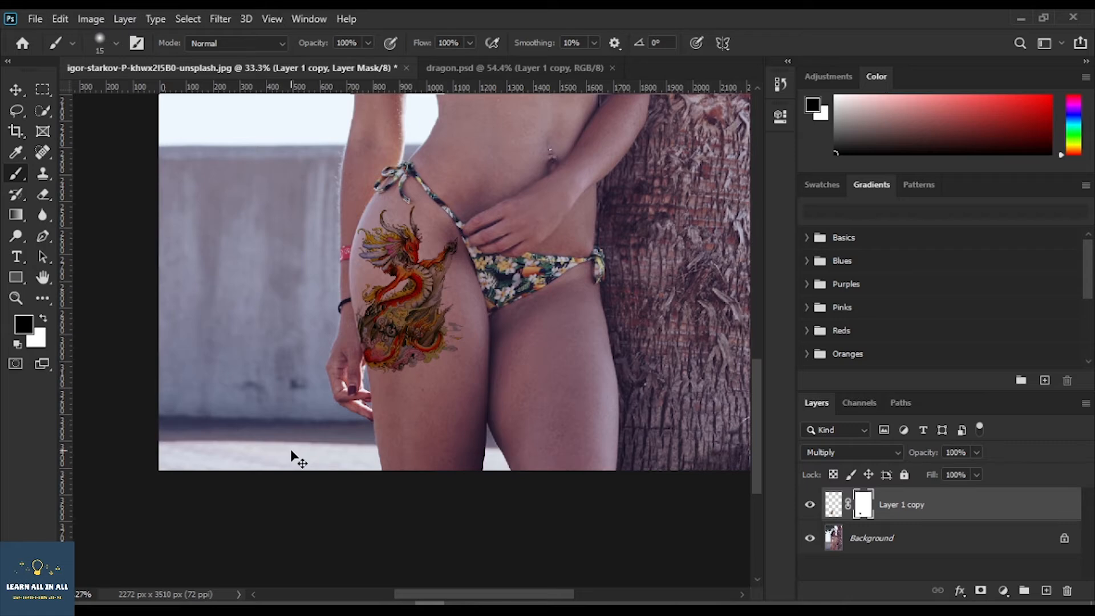
{"action": "scroll", "coordinate": [291, 454], "scroll_direction": "down", "scroll_amount": 3}
{"action": "scroll", "coordinate": [346, 465], "scroll_direction": "up", "scroll_amount": 6}
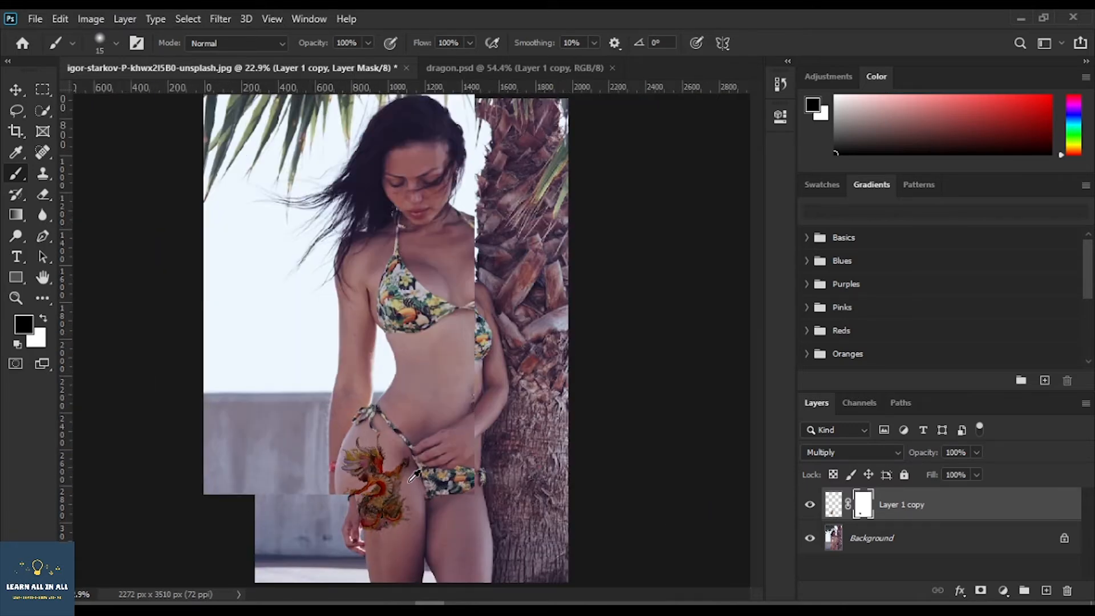
{"action": "scroll", "coordinate": [372, 445], "scroll_direction": "down", "scroll_amount": 4}
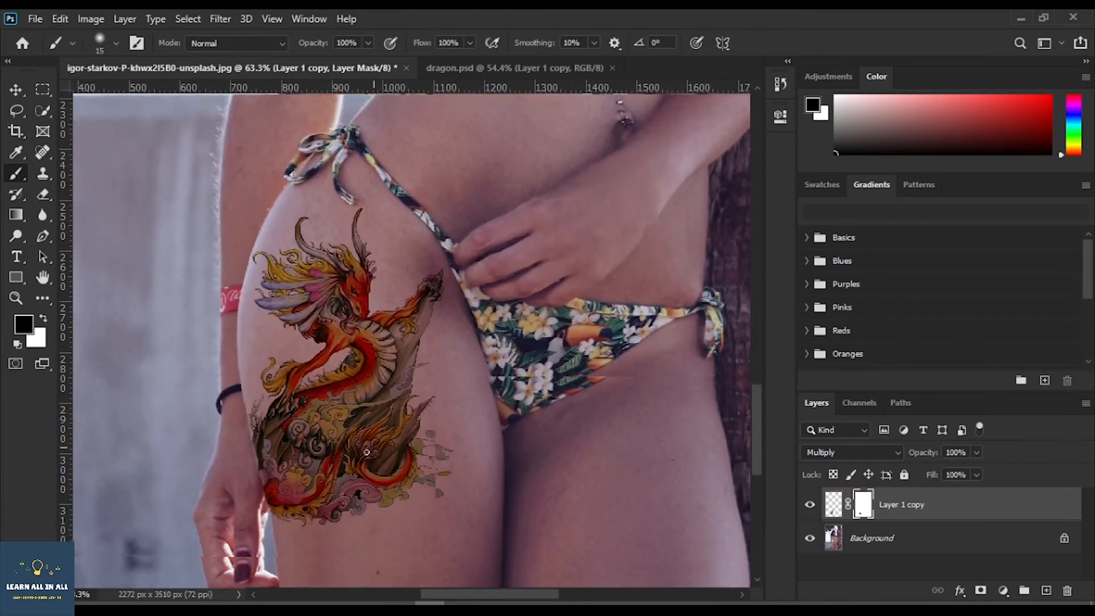
{"action": "scroll", "coordinate": [353, 404], "scroll_direction": "up", "scroll_amount": 2}
{"action": "scroll", "coordinate": [351, 403], "scroll_direction": "up", "scroll_amount": 1}
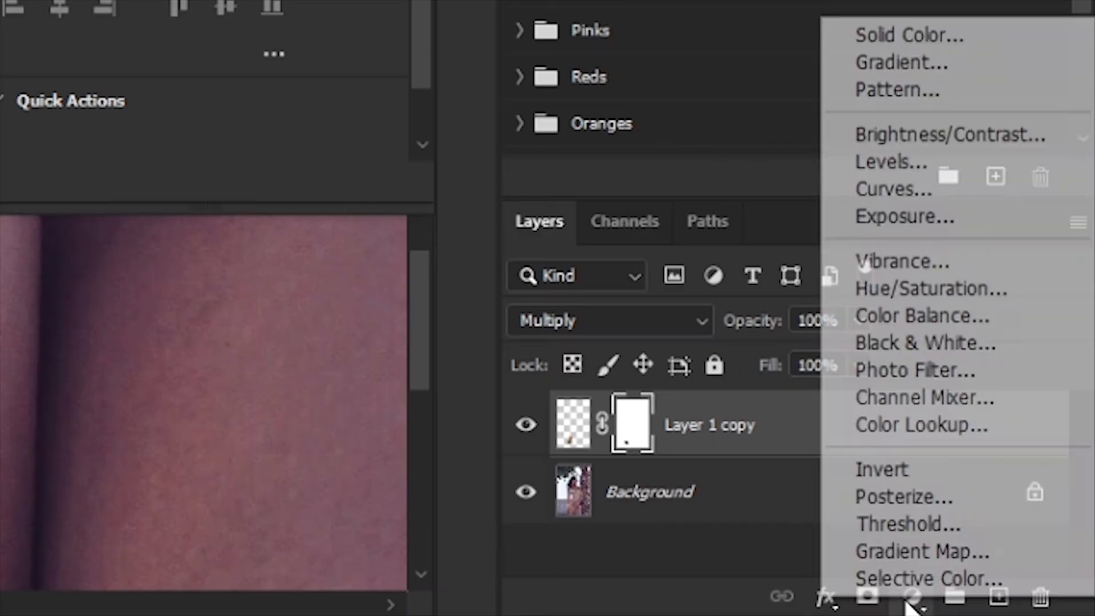
Step: Add a Levels adjustment layer above the dragon layer and clip it to that layer
{"action": "left_click", "coordinate": [1003, 590]}
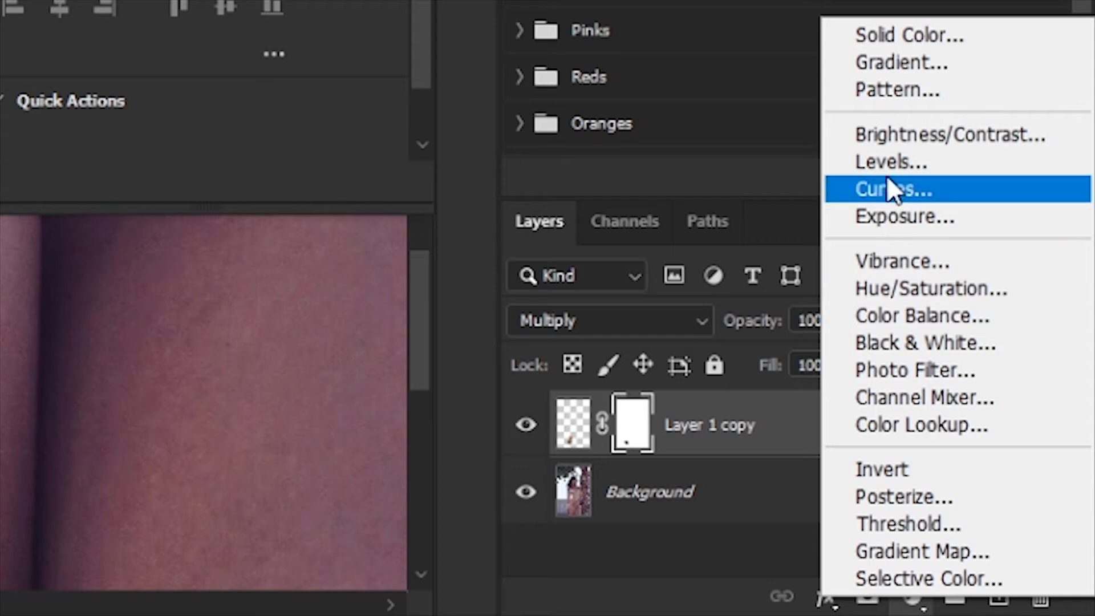
{"action": "left_click", "coordinate": [908, 163]}
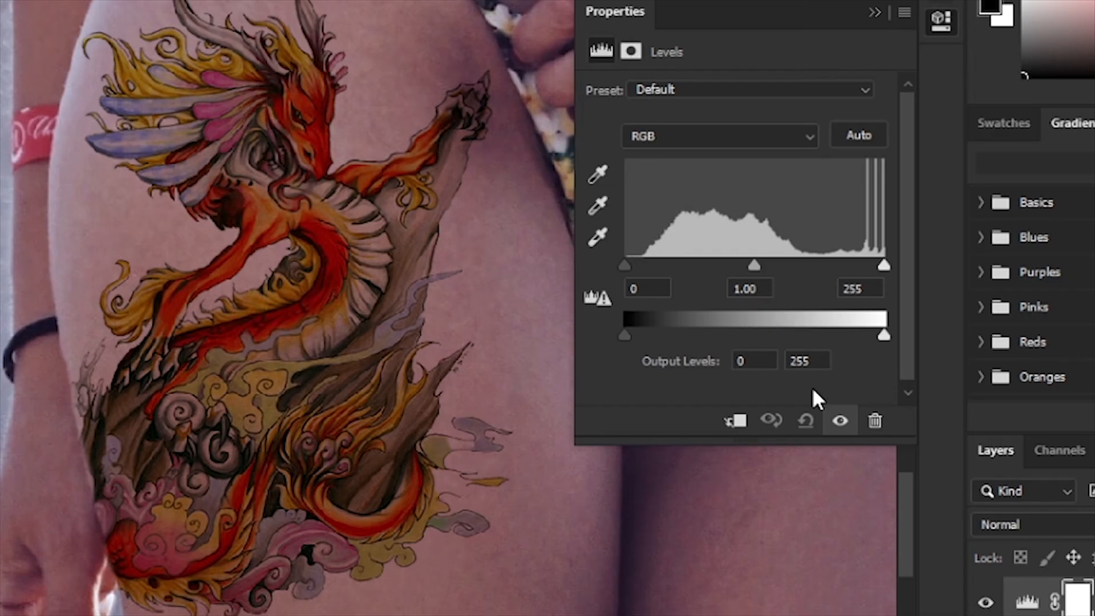
{"action": "left_click", "coordinate": [736, 422]}
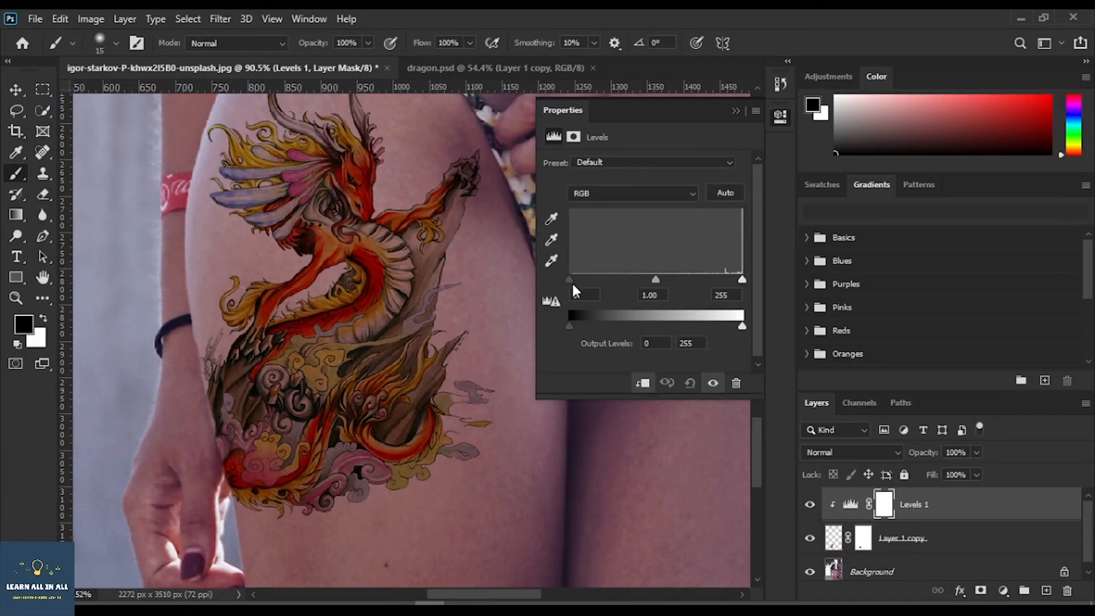
Step: Deepen the dragon's contrast by setting the Levels input values to 57 for shadows, 0.55 for midtones and 242 for highlights
{"action": "left_click_drag", "start_coordinate": [570, 280], "coordinate": [614, 274]}
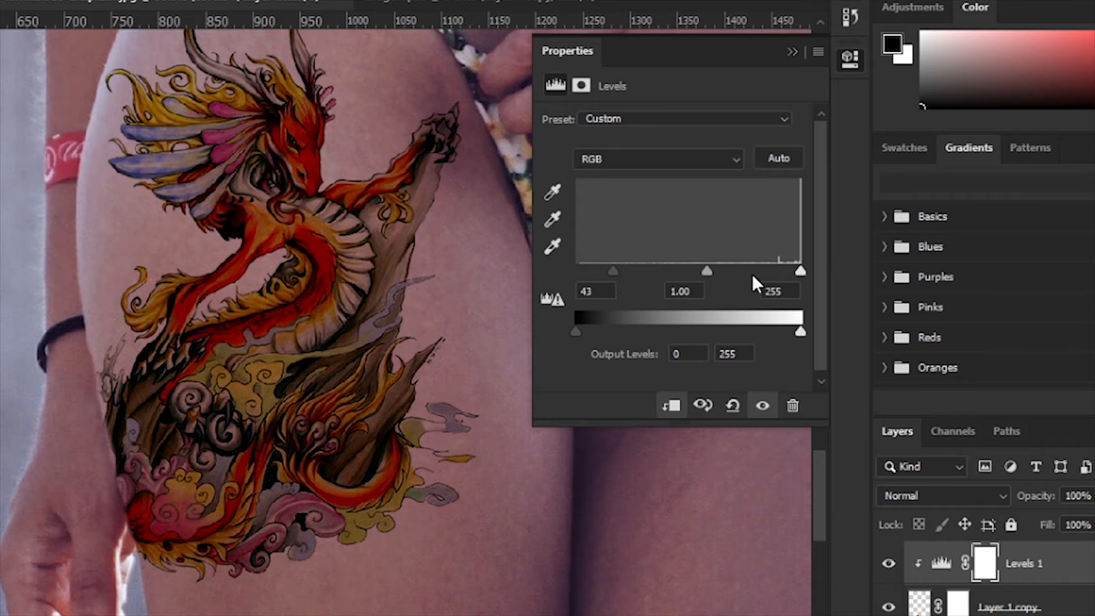
{"action": "left_click_drag", "start_coordinate": [799, 273], "coordinate": [783, 274]}
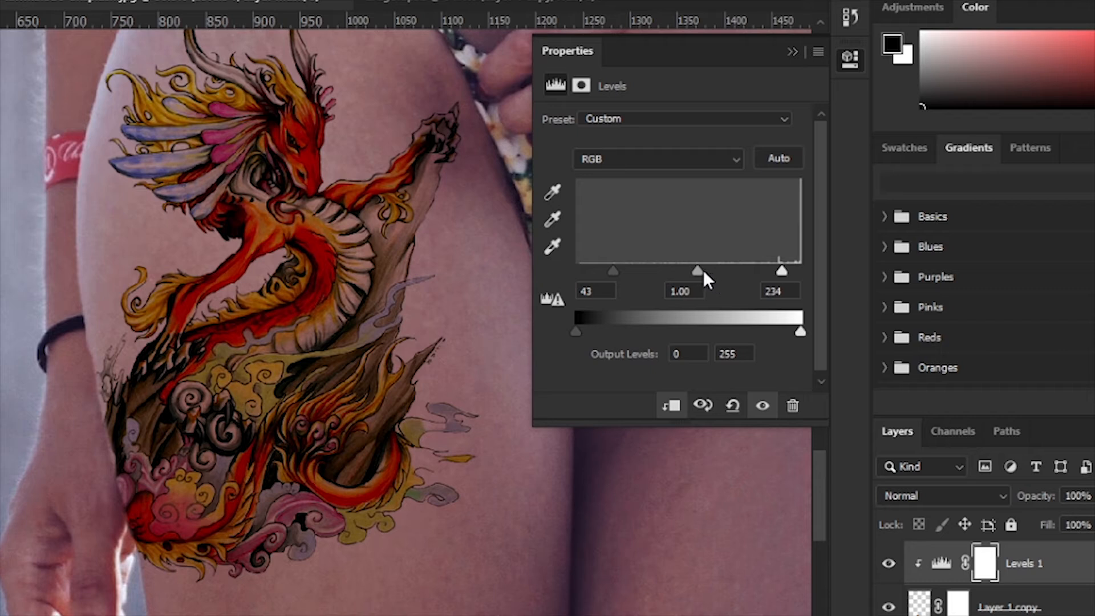
{"action": "left_click_drag", "start_coordinate": [698, 271], "coordinate": [707, 271]}
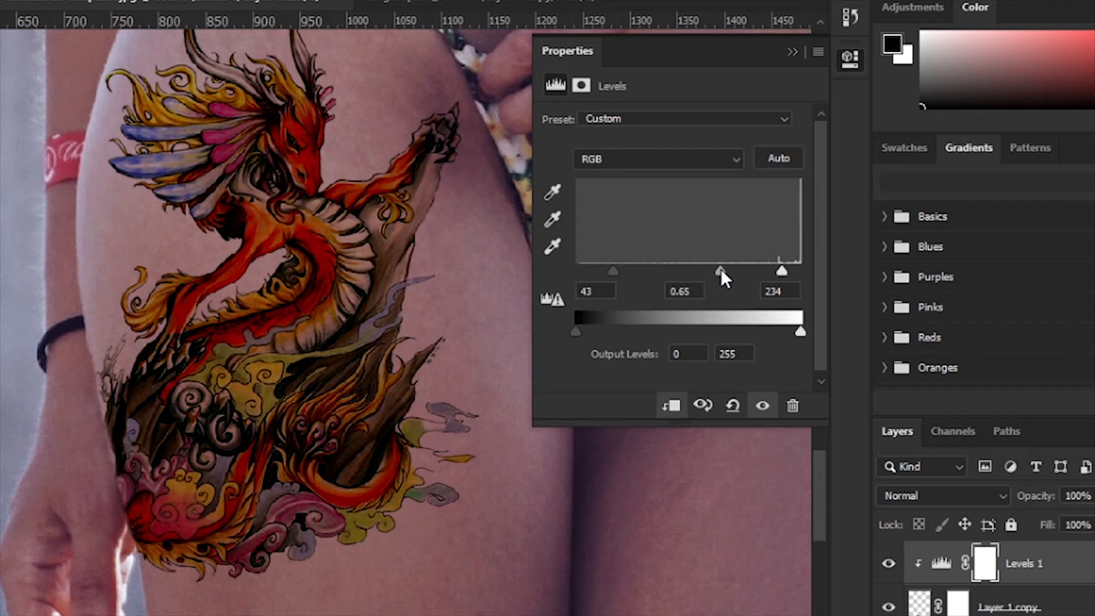
{"action": "left_click_drag", "start_coordinate": [723, 272], "coordinate": [726, 272]}
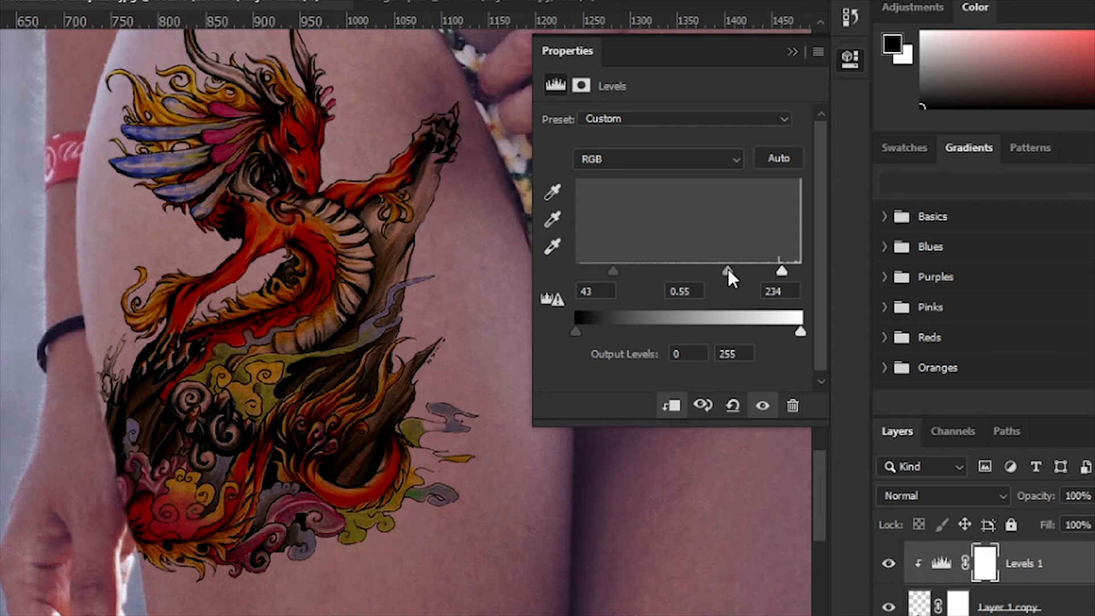
{"action": "left_click_drag", "start_coordinate": [619, 272], "coordinate": [626, 273]}
{"action": "left_click_drag", "start_coordinate": [728, 271], "coordinate": [721, 271]}
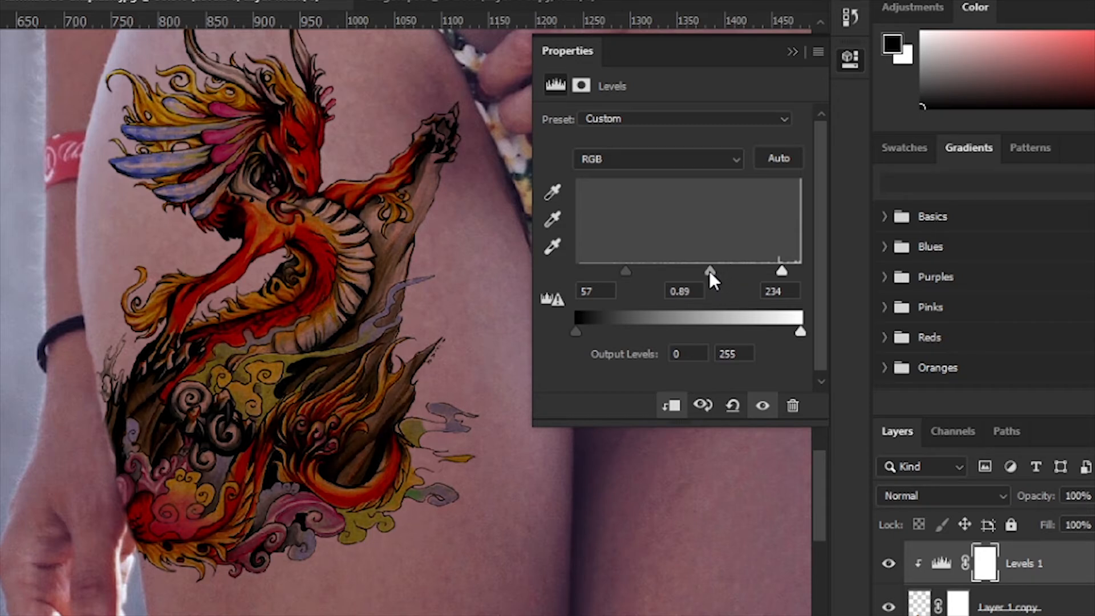
{"action": "mouse_move", "coordinate": [786, 271]}
{"action": "left_mouse_down"}
{"action": "mouse_move", "coordinate": [768, 271]}
{"action": "mouse_move", "coordinate": [786, 272]}
{"action": "left_mouse_up"}
{"action": "left_click_drag", "start_coordinate": [785, 271], "coordinate": [788, 272]}
{"action": "mouse_move", "coordinate": [720, 271]}
{"action": "left_mouse_down"}
{"action": "mouse_move", "coordinate": [737, 277]}
{"action": "mouse_move", "coordinate": [738, 268]}
{"action": "left_mouse_up"}
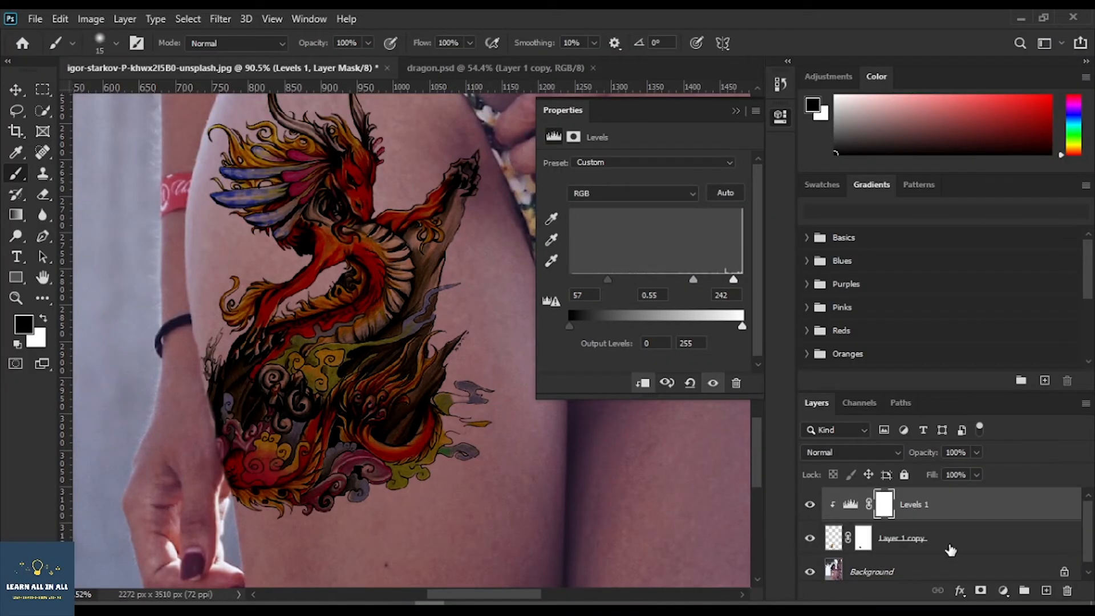
Step: Apply a slight Gaussian Blur to the dragon layer's image, fine-tuning the radius while previewing the tattoo
{"action": "left_click", "coordinate": [952, 543]}
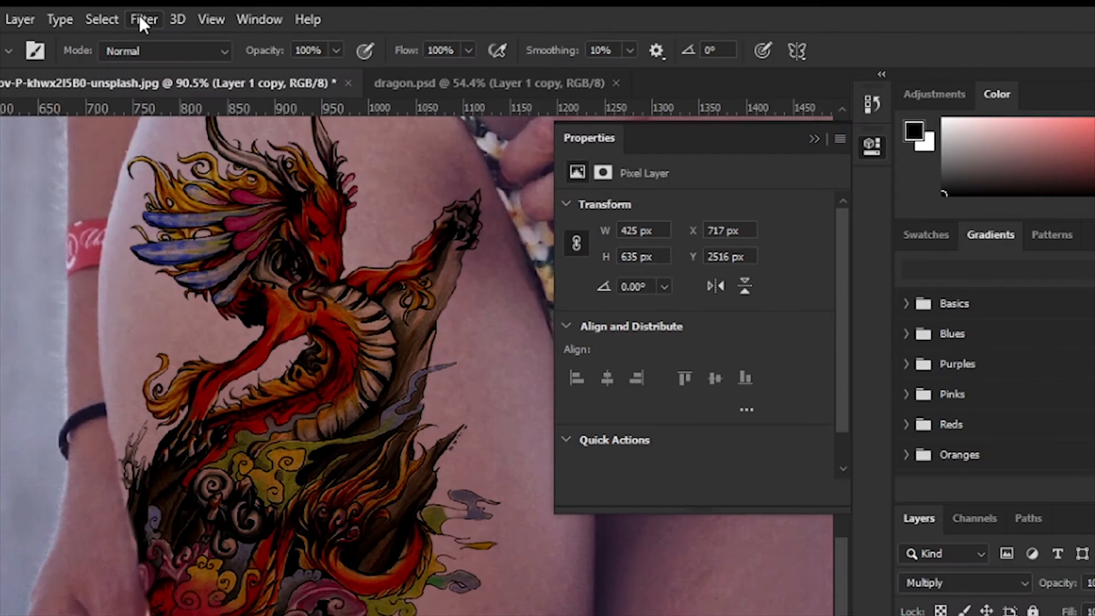
{"action": "left_click", "coordinate": [219, 18]}
{"action": "mouse_move", "coordinate": [316, 206]}
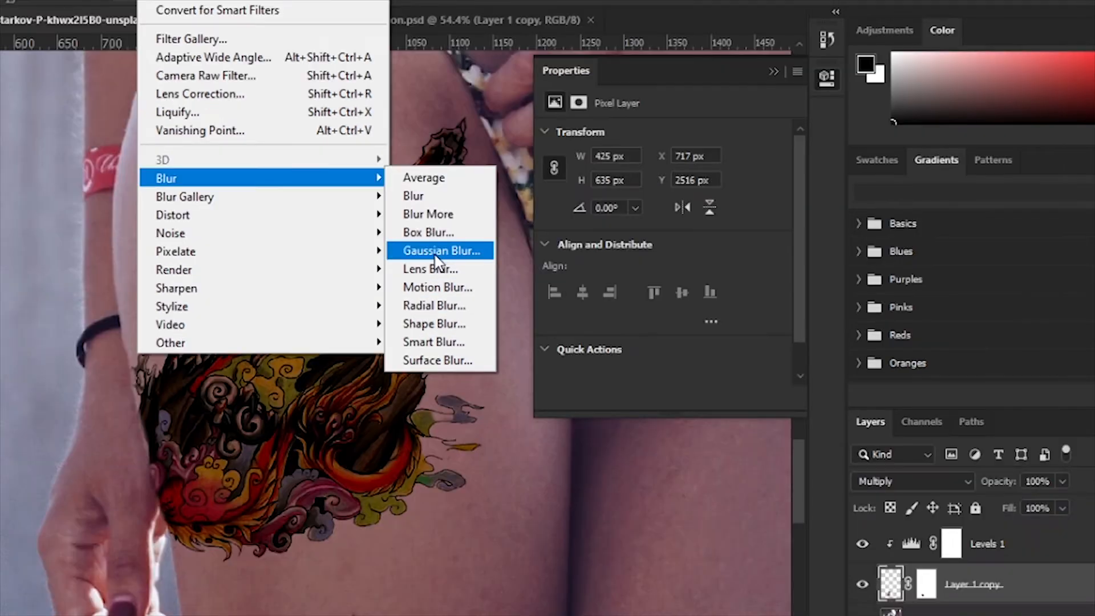
{"action": "left_click", "coordinate": [448, 334]}
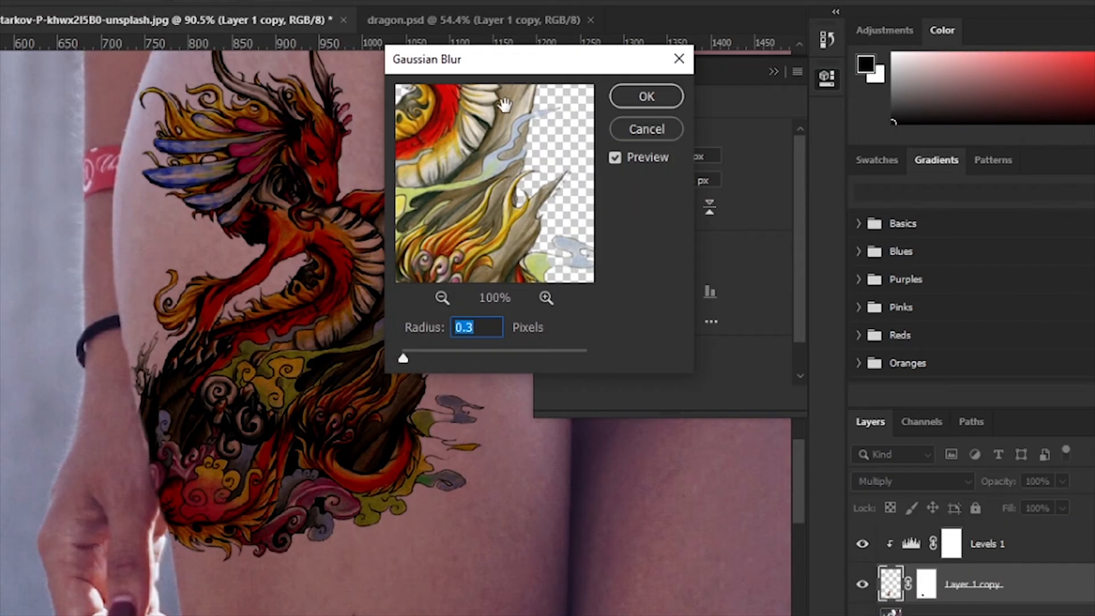
{"action": "left_click_drag", "start_coordinate": [501, 73], "coordinate": [660, 151]}
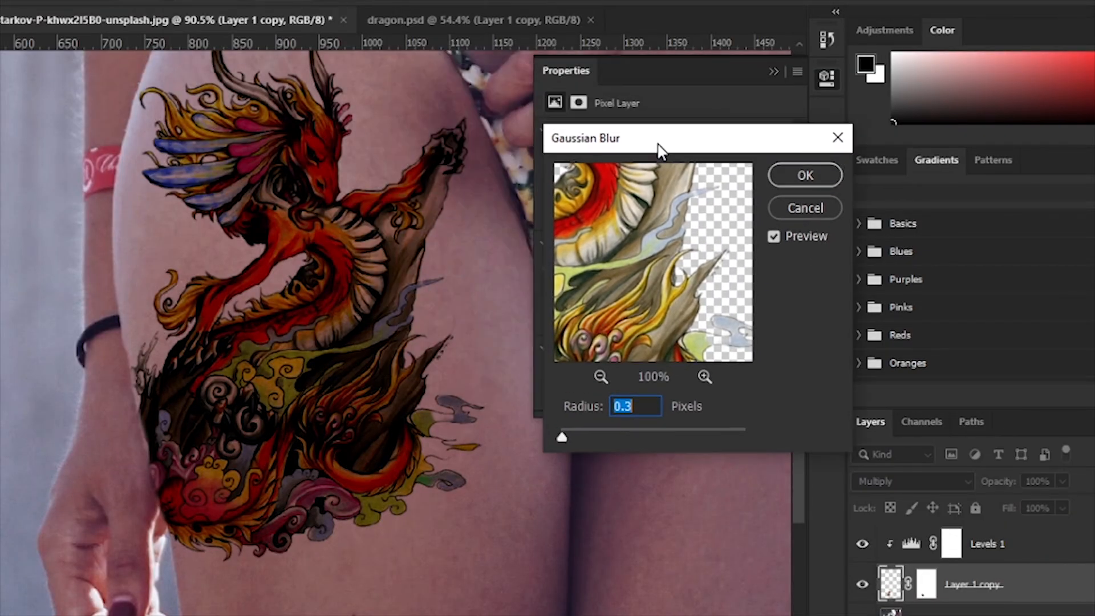
{"action": "left_click", "coordinate": [645, 409]}
{"action": "key", "text": "Up"}
{"action": "key", "text": "Up"}
{"action": "key", "text": "Up"}
{"action": "key", "text": "Up"}
{"action": "key", "text": "Down"}
{"action": "key", "text": "Down"}
{"action": "left_click", "coordinate": [838, 181]}
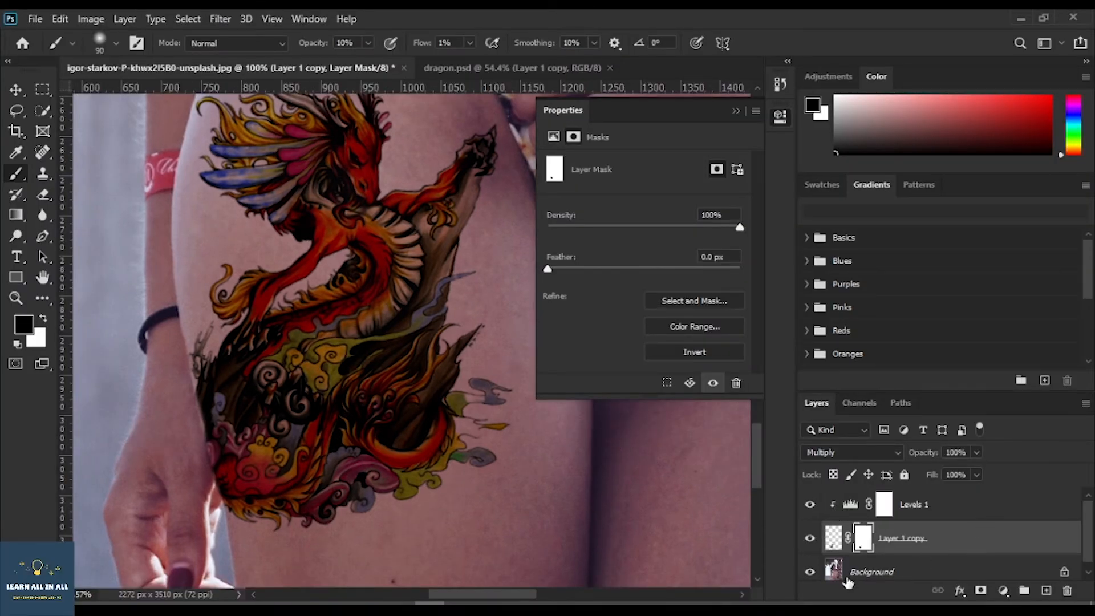
Step: Compare the thigh up close with and without the tattoo by toggling the visibility of all layers except Background
{"action": "scroll", "coordinate": [885, 563], "scroll_direction": "down", "scroll_amount": 1}
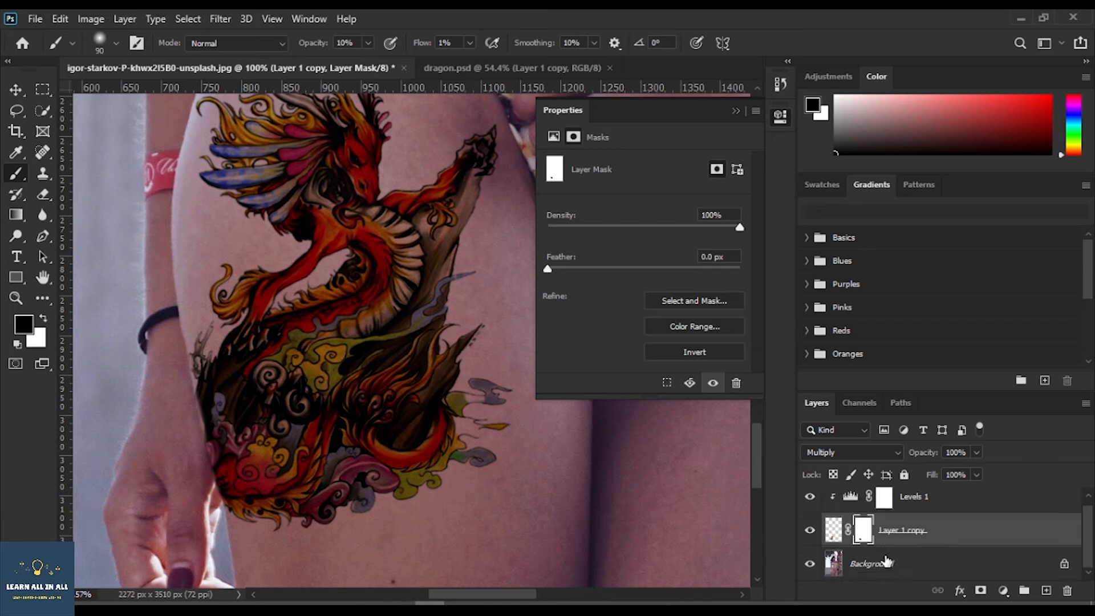
{"action": "left_click", "coordinate": [810, 565], "text": "alt"}
{"action": "left_click", "coordinate": [810, 565], "text": "alt"}
{"action": "left_click", "coordinate": [810, 566], "text": "alt"}
{"action": "left_click", "coordinate": [783, 119]}
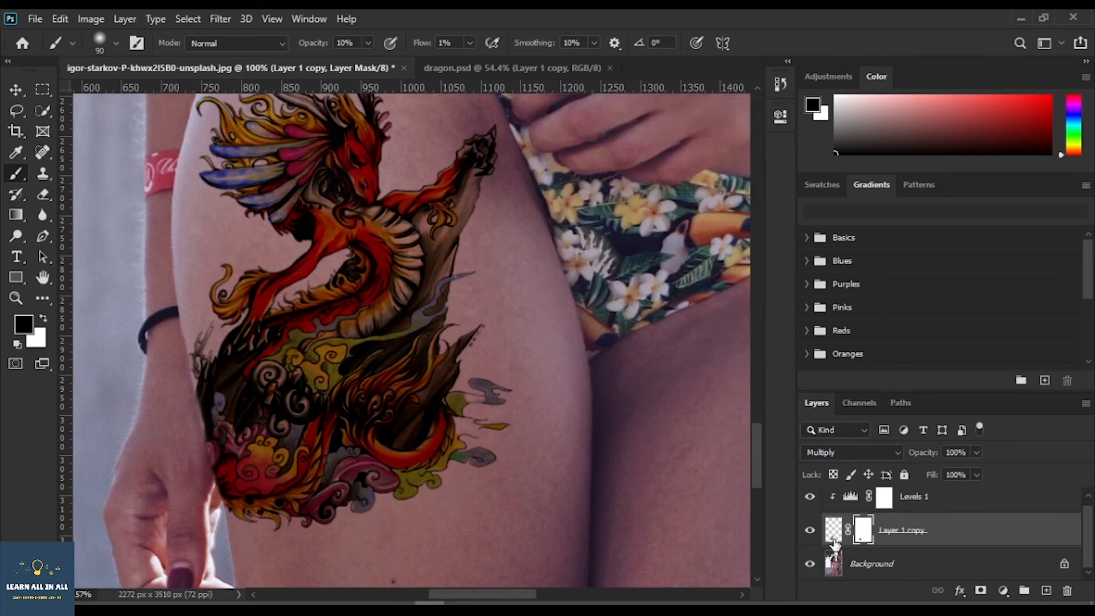
{"action": "left_click", "coordinate": [810, 565], "text": "alt"}
{"action": "left_click", "coordinate": [811, 566], "text": "alt"}
Step: Compare the whole photo with and without the tattoo, restore all layers' visibility, and inspect the thigh up close
{"action": "scroll", "coordinate": [654, 426], "scroll_direction": "down", "scroll_amount": 5}
{"action": "scroll", "coordinate": [653, 426], "scroll_direction": "down", "scroll_amount": 2}
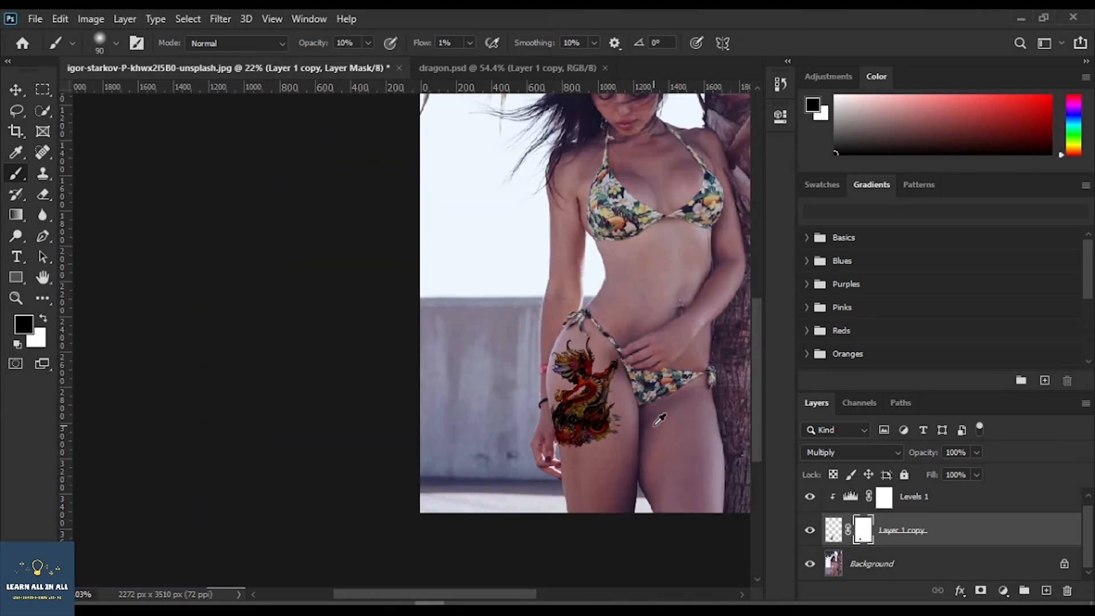
{"action": "scroll", "coordinate": [654, 427], "scroll_direction": "down", "scroll_amount": 3}
{"action": "scroll", "coordinate": [653, 427], "scroll_direction": "up", "scroll_amount": 1}
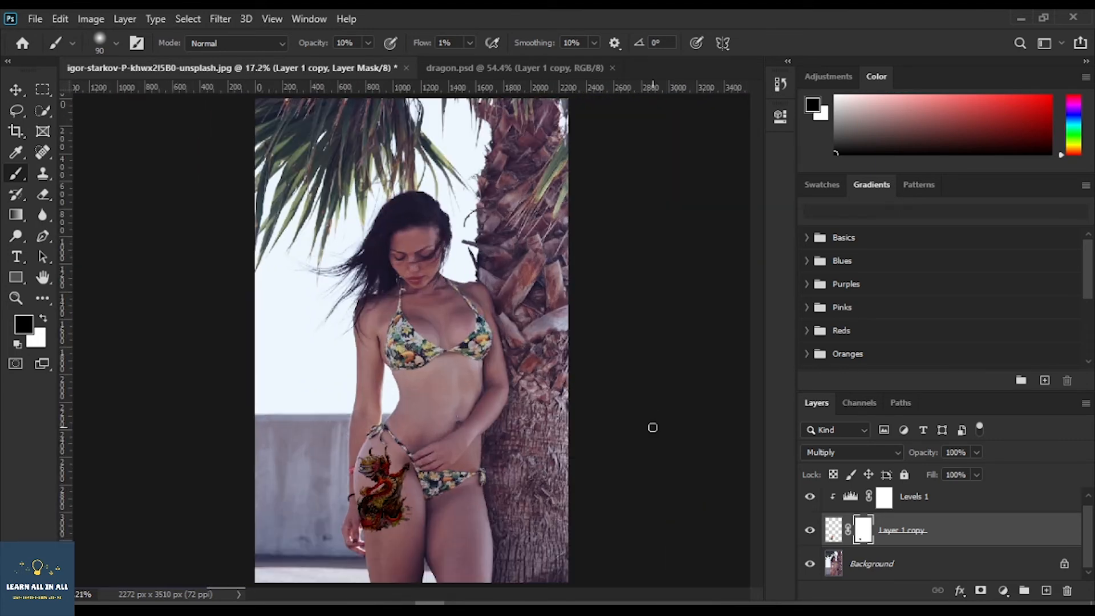
{"action": "left_click", "coordinate": [810, 564], "text": "alt"}
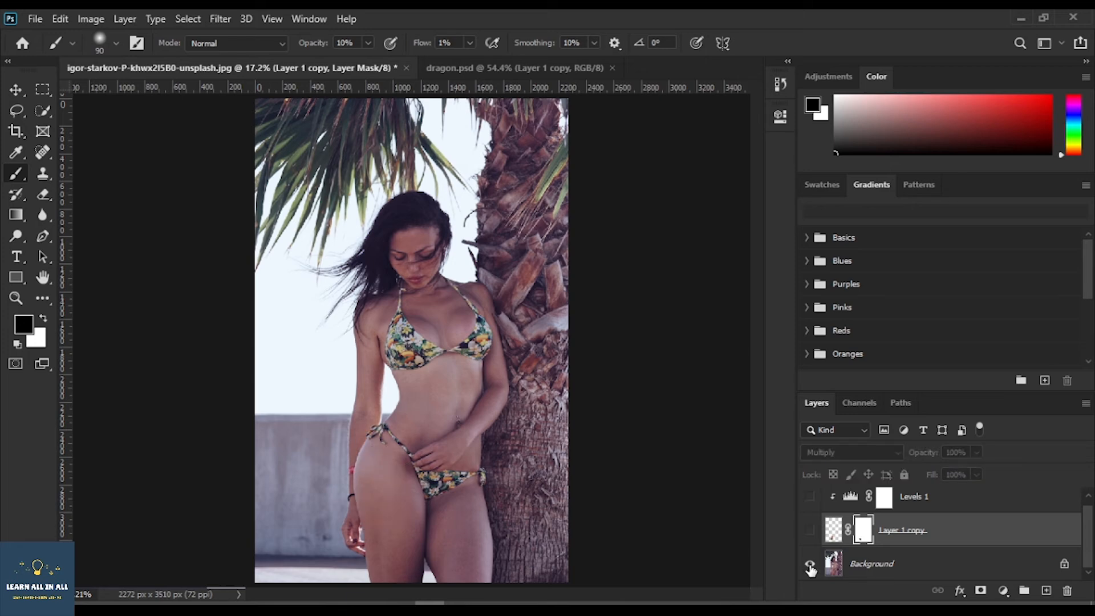
{"action": "left_click", "coordinate": [810, 564], "text": "alt"}
{"action": "left_click", "coordinate": [810, 564], "text": "alt"}
{"action": "left_click", "coordinate": [810, 565], "text": "alt"}
{"action": "scroll", "coordinate": [376, 491], "scroll_direction": "up", "scroll_amount": 5, "text": "alt"}
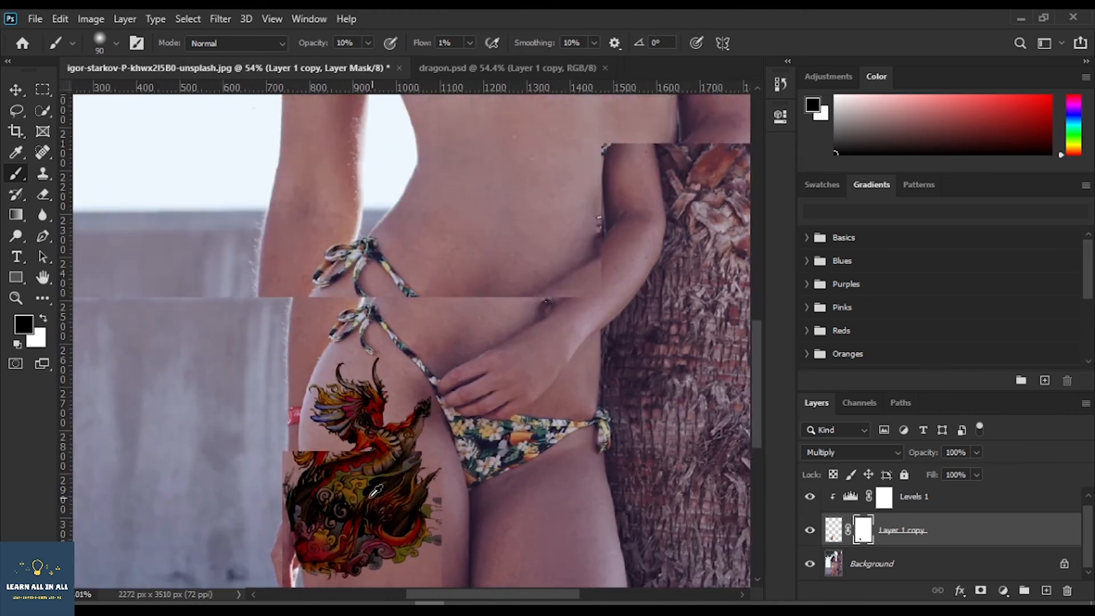
{"action": "scroll", "coordinate": [376, 491], "scroll_direction": "up", "scroll_amount": 3, "text": "alt"}
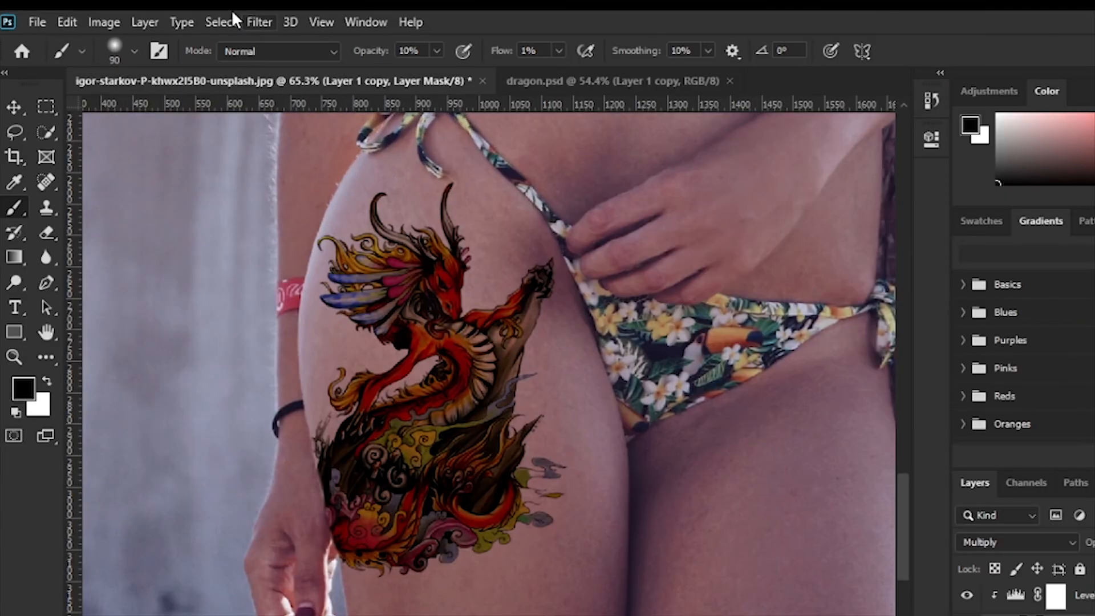
Step: Desaturate the dragon image on Layer 1 copy, targeting the layer's image rather than its mask, for a black-and-grey tattoo
{"action": "left_click", "coordinate": [112, 18]}
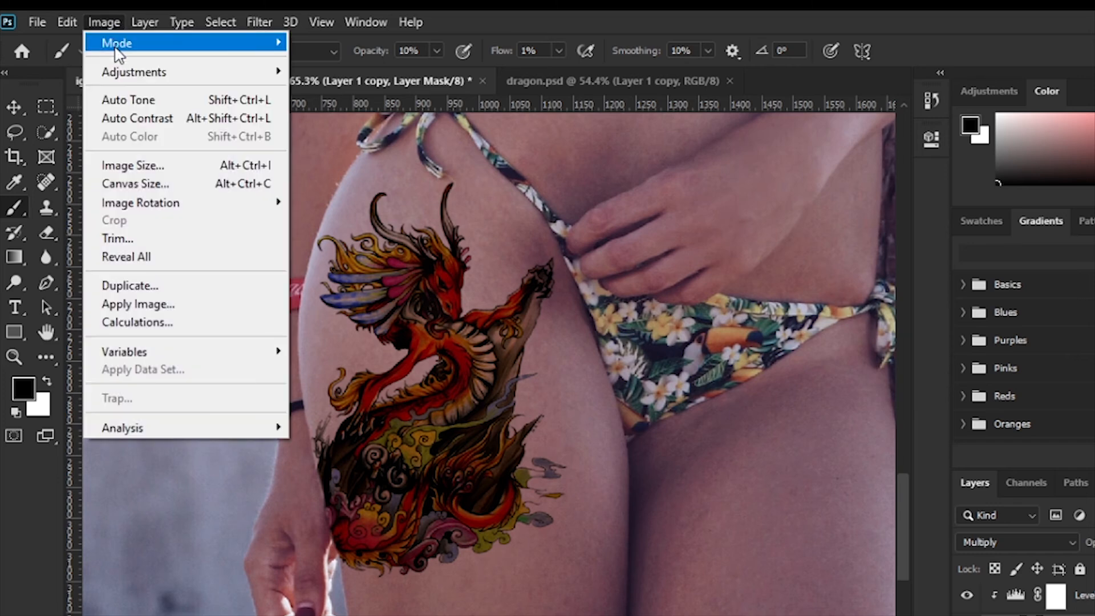
{"action": "mouse_move", "coordinate": [147, 76]}
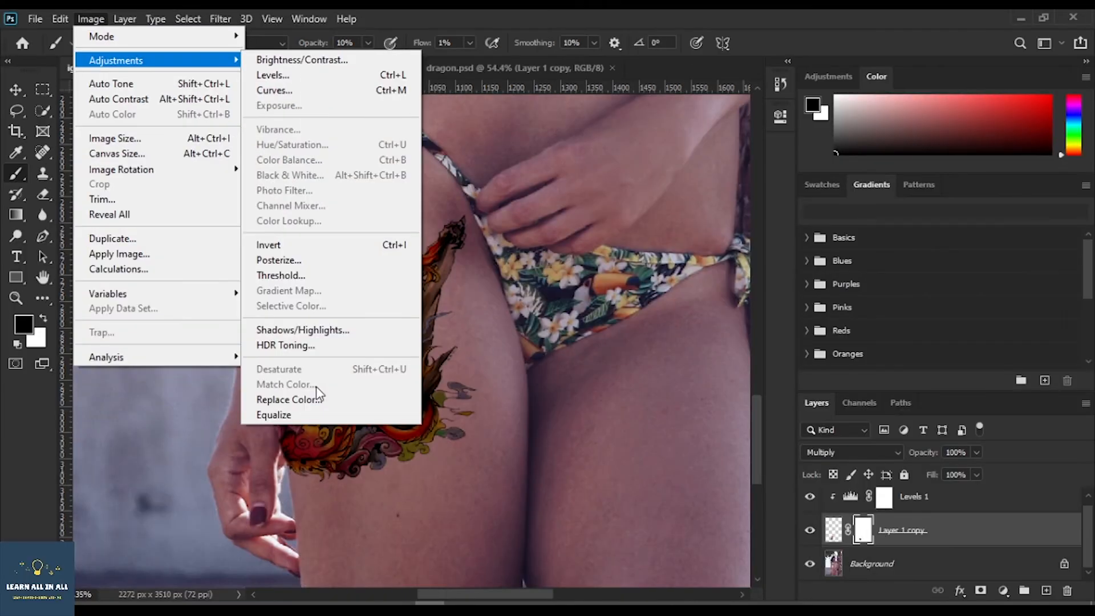
{"action": "left_click", "coordinate": [831, 533]}
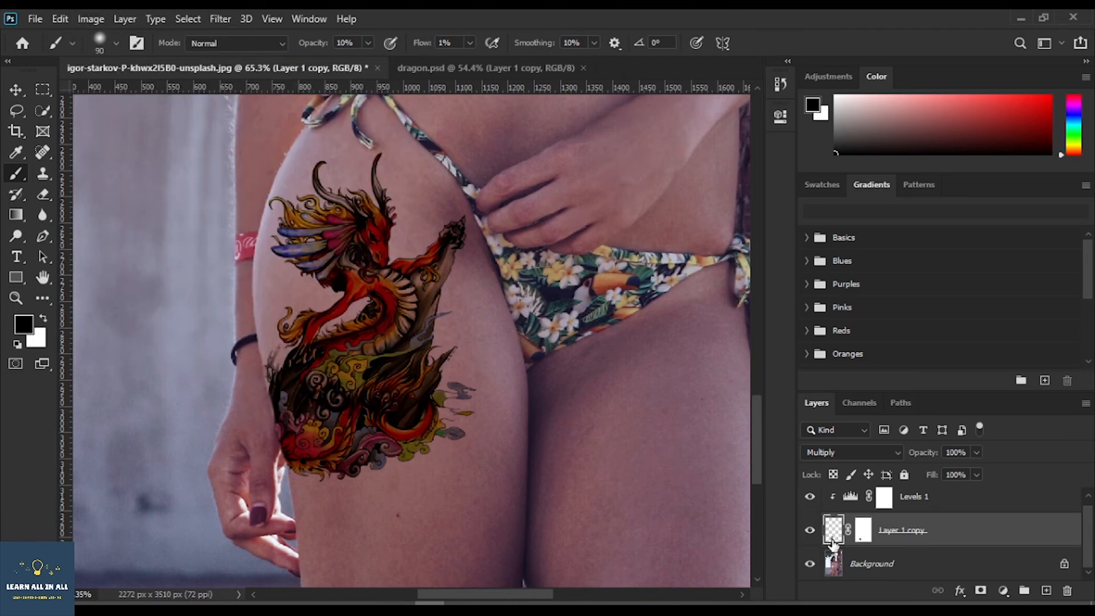
{"action": "left_click", "coordinate": [91, 19]}
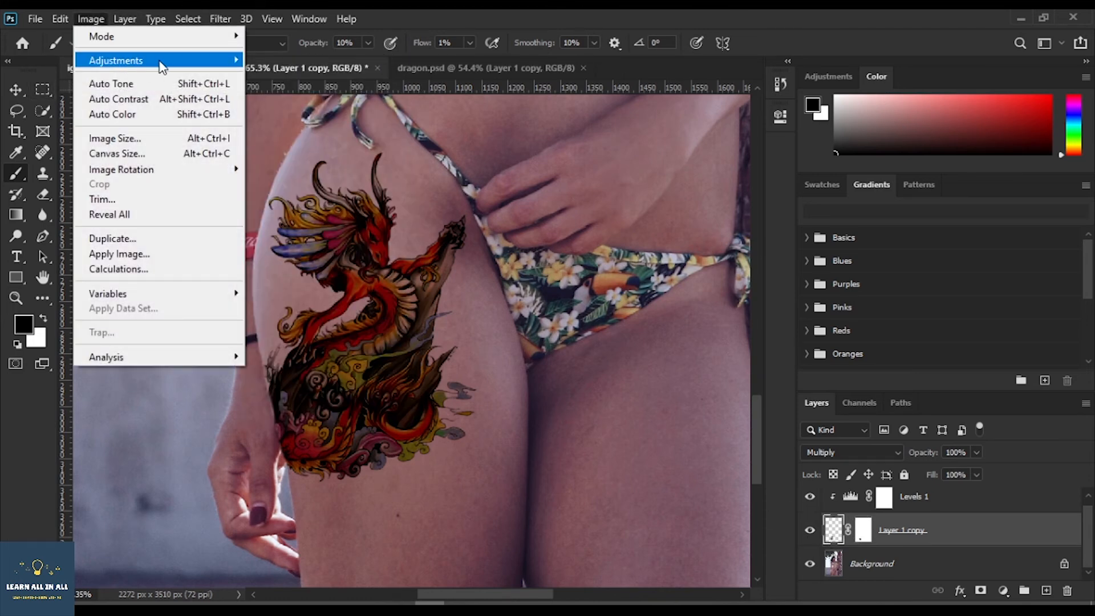
{"action": "mouse_move", "coordinate": [159, 60]}
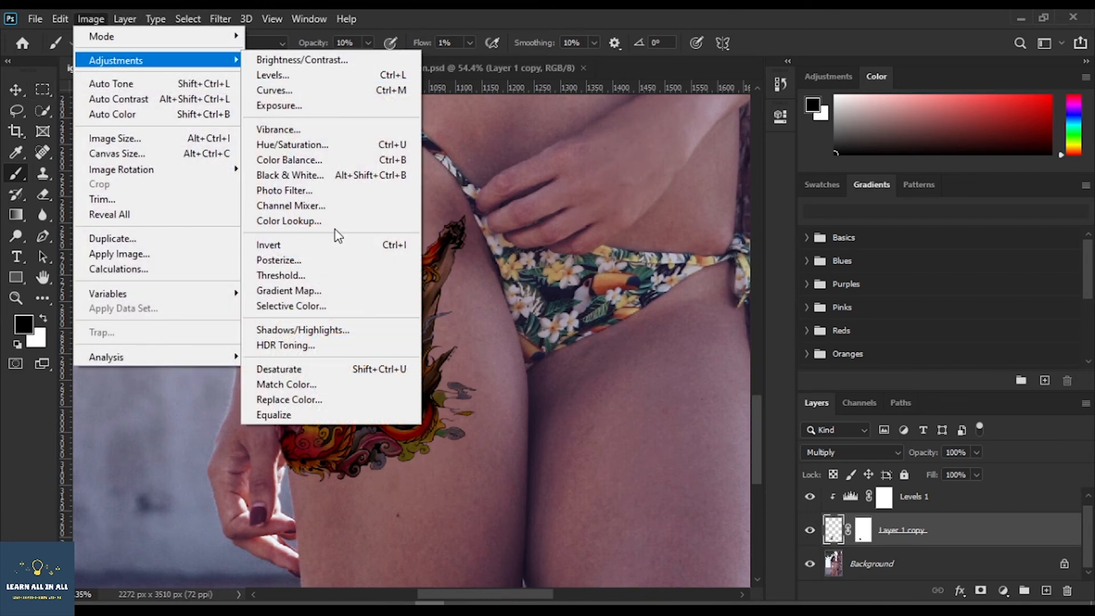
{"action": "left_click", "coordinate": [316, 370]}
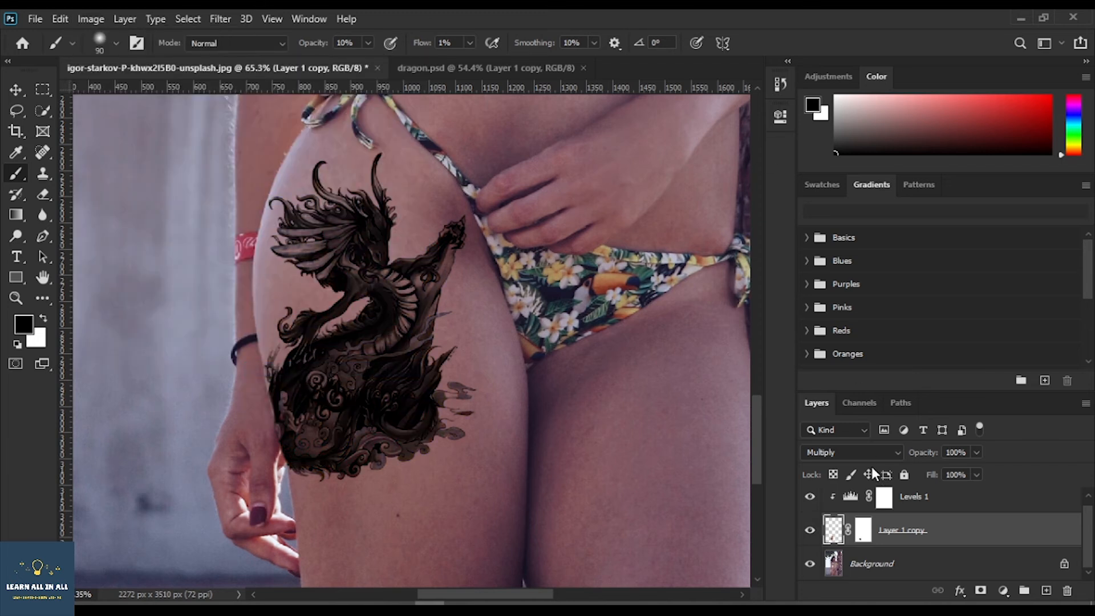
Step: Lighten the desaturated dragon by setting the Levels 1 input midtones to 1.31 and highlights to 211
{"action": "left_click", "coordinate": [850, 498]}
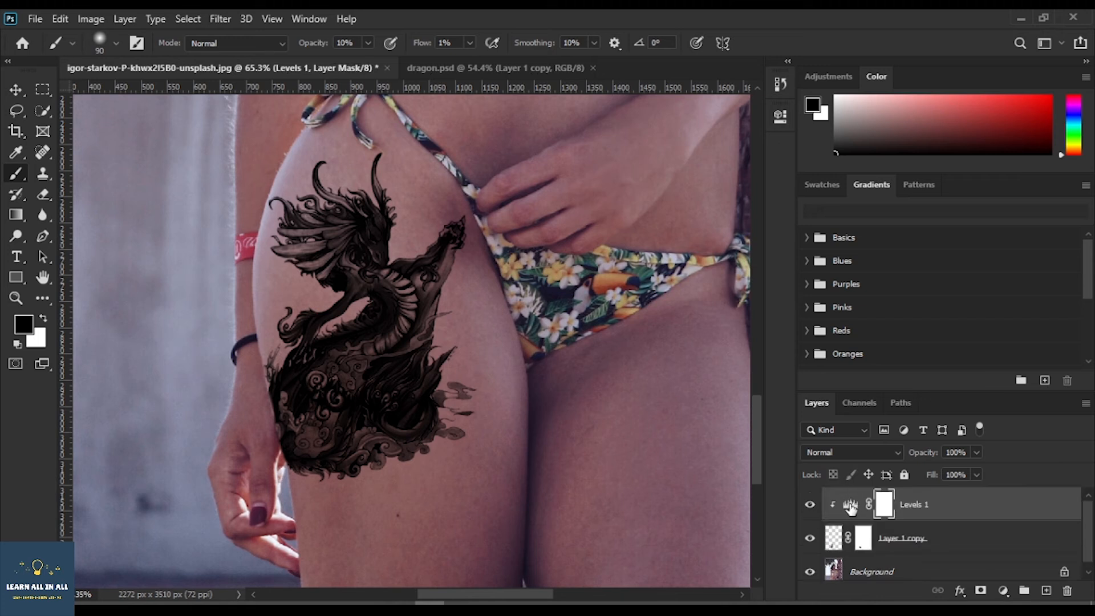
{"action": "left_click", "coordinate": [781, 117]}
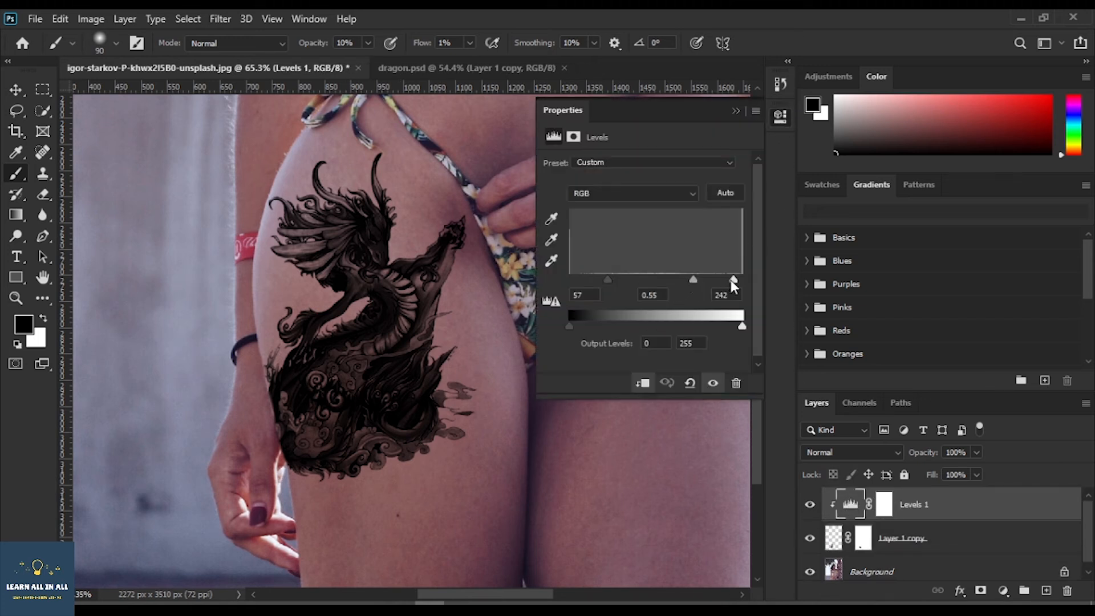
{"action": "left_click_drag", "start_coordinate": [733, 280], "coordinate": [668, 278]}
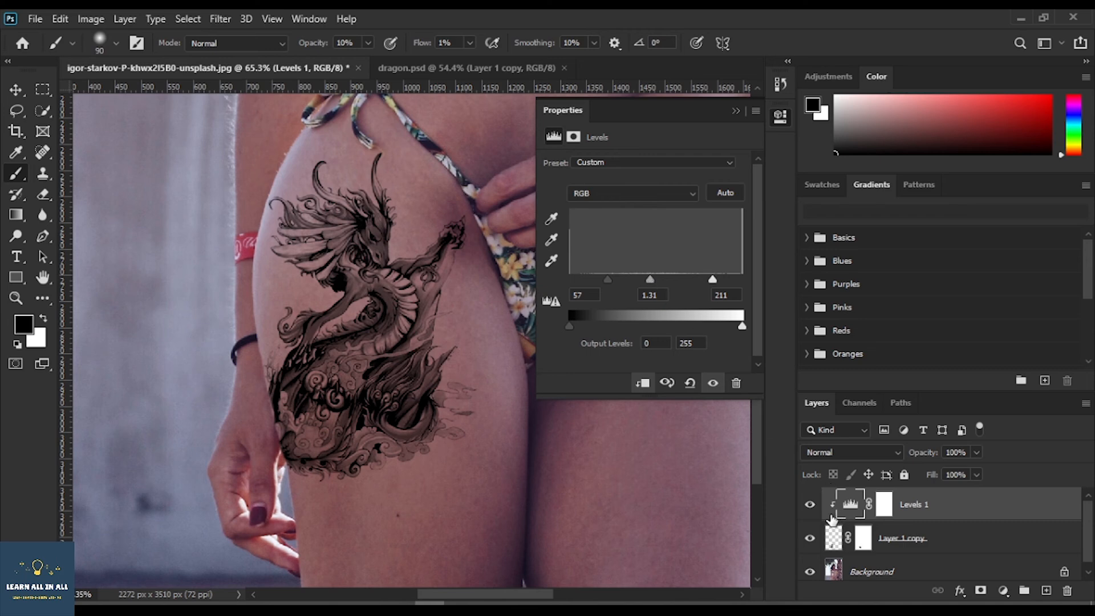
{"action": "left_click", "coordinate": [780, 117]}
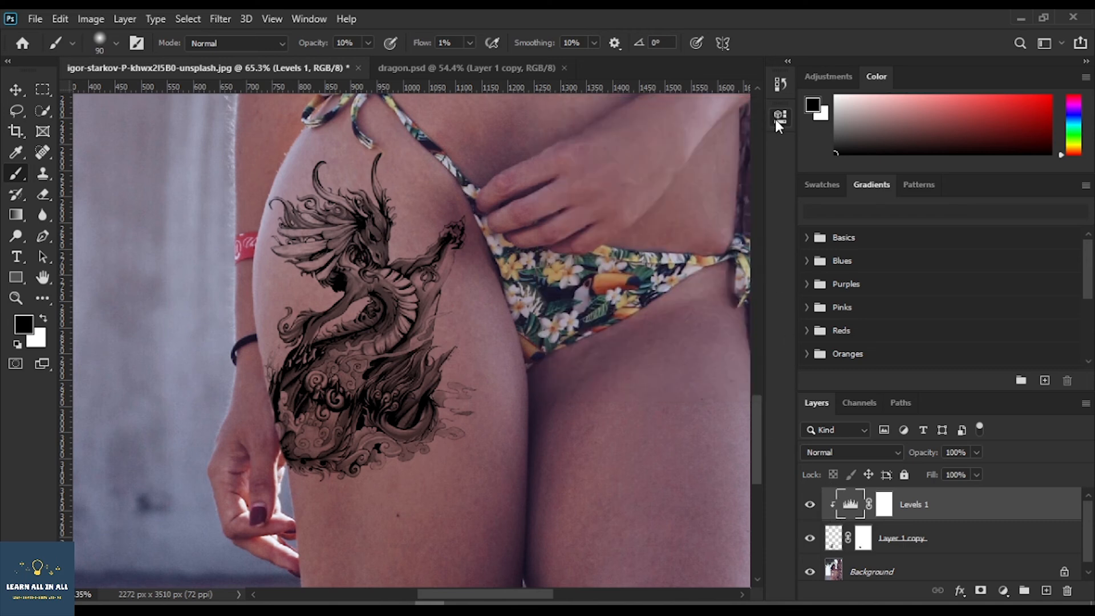
Step: Inspect the black-and-grey tattoo at different zoom levels and compare the thigh with and without it by toggling all layers except Background
{"action": "scroll", "coordinate": [479, 316], "scroll_direction": "down", "scroll_amount": 4}
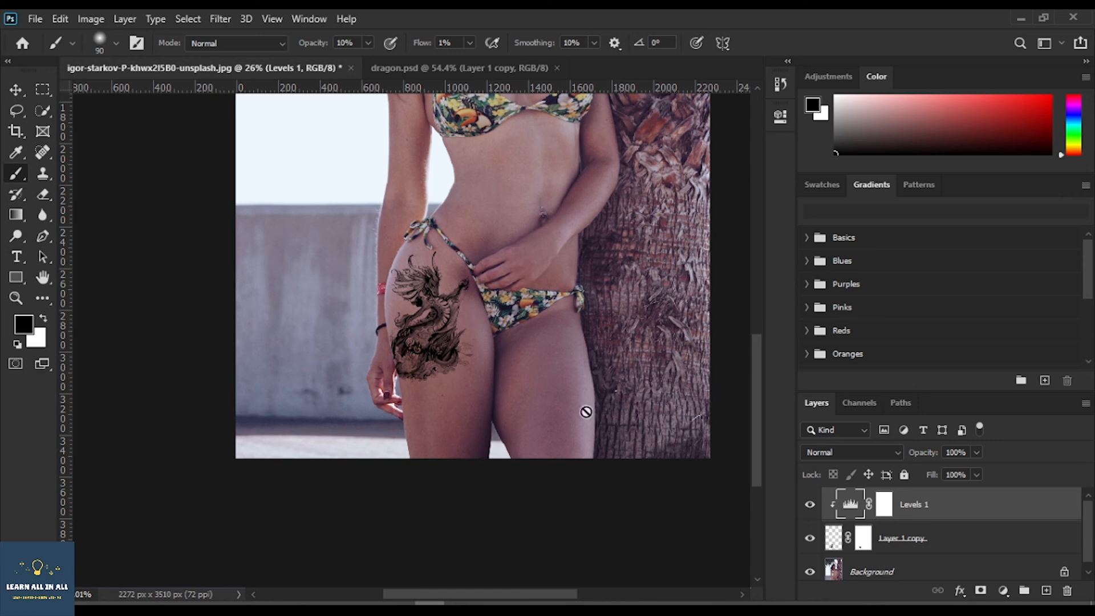
{"action": "scroll", "coordinate": [525, 392], "scroll_direction": "up", "scroll_amount": 1}
{"action": "scroll", "coordinate": [376, 324], "scroll_direction": "up", "scroll_amount": 2}
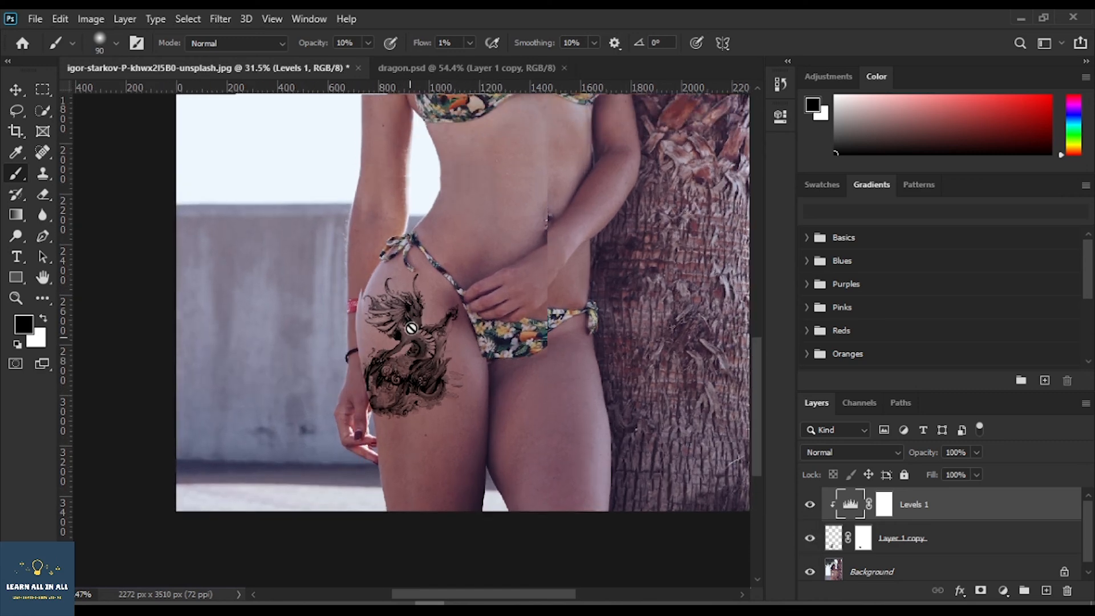
{"action": "scroll", "coordinate": [502, 372], "scroll_direction": "up", "scroll_amount": 1}
{"action": "scroll", "coordinate": [502, 372], "scroll_direction": "up", "scroll_amount": 1}
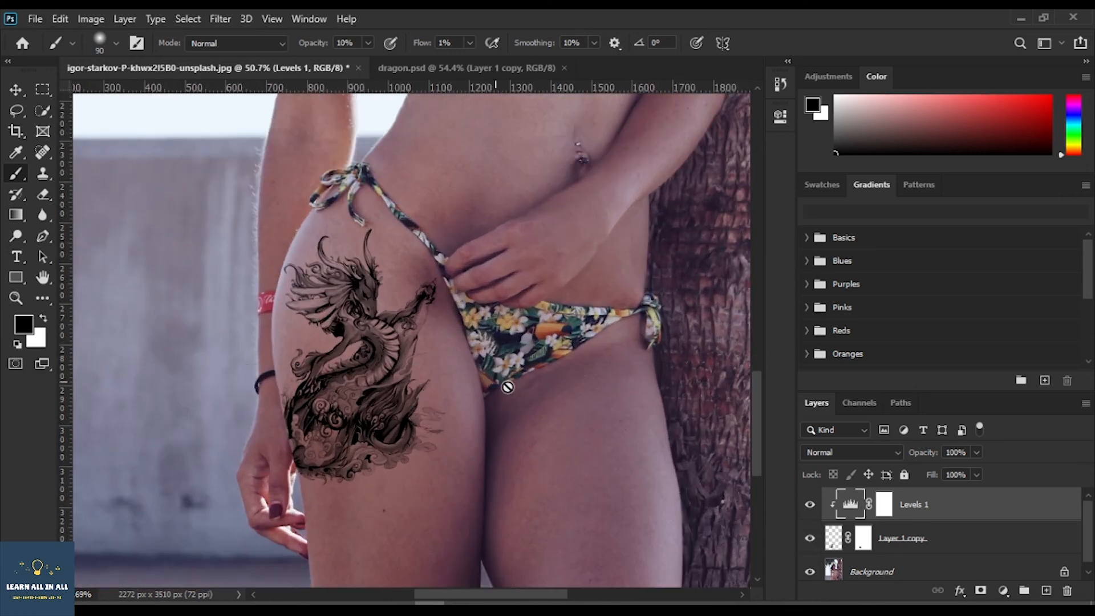
{"action": "left_click", "coordinate": [810, 505]}
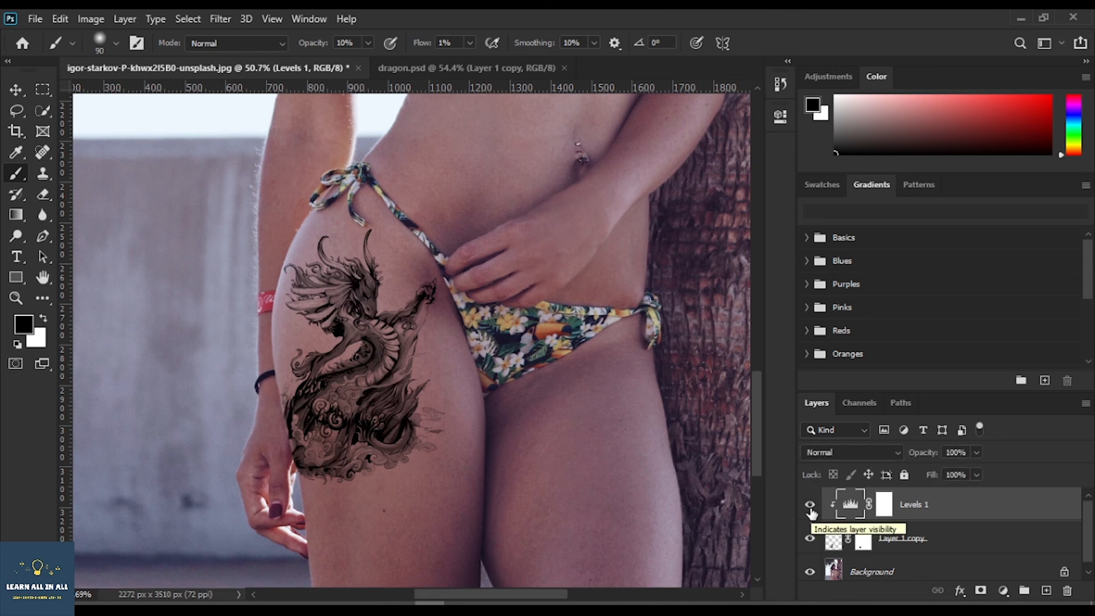
{"action": "left_click", "coordinate": [809, 573], "text": "alt"}
{"action": "left_click", "coordinate": [809, 572], "text": "alt"}
{"action": "left_click", "coordinate": [810, 573], "text": "alt"}
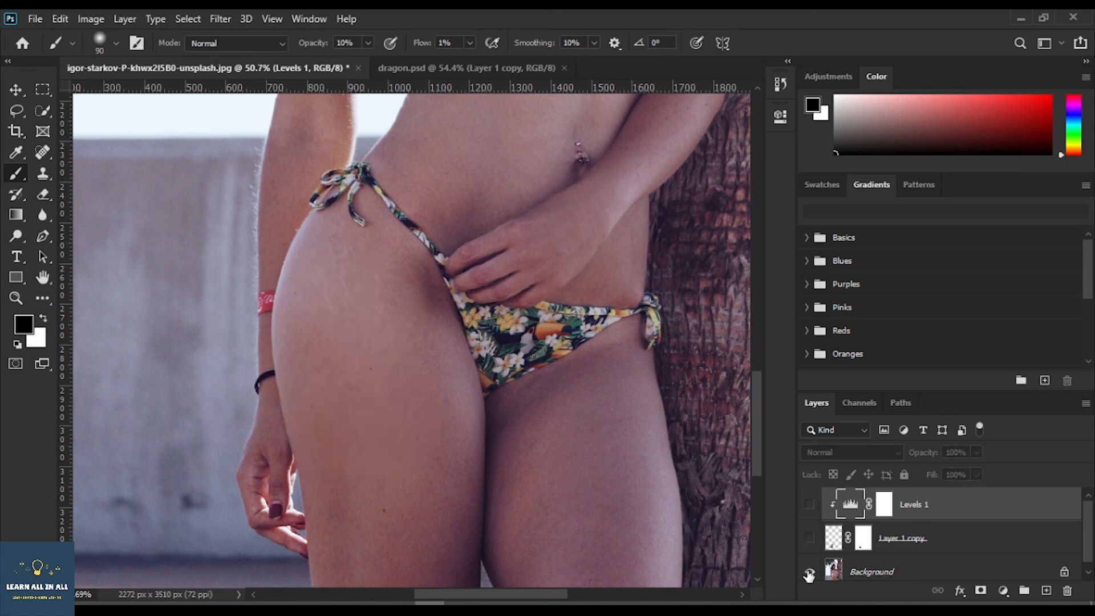
{"action": "left_click", "coordinate": [810, 573], "text": "alt"}
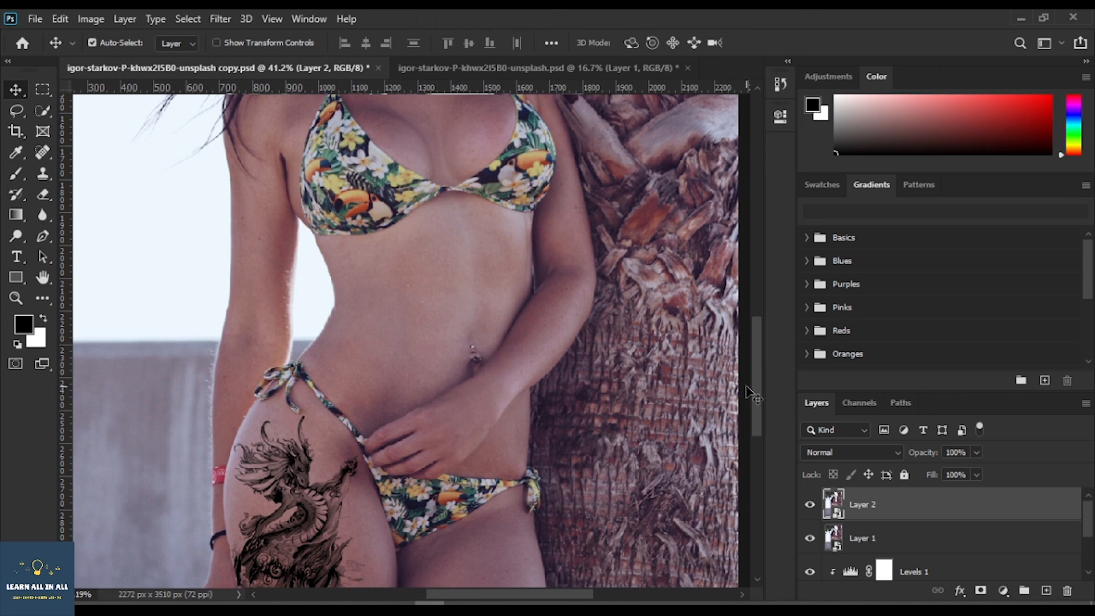
Step: Bring the whole tattoo into view in the copy document and compare the grey and coloured versions by toggling Layer 2's visibility
{"action": "left_click_drag", "start_coordinate": [757, 401], "coordinate": [755, 431]}
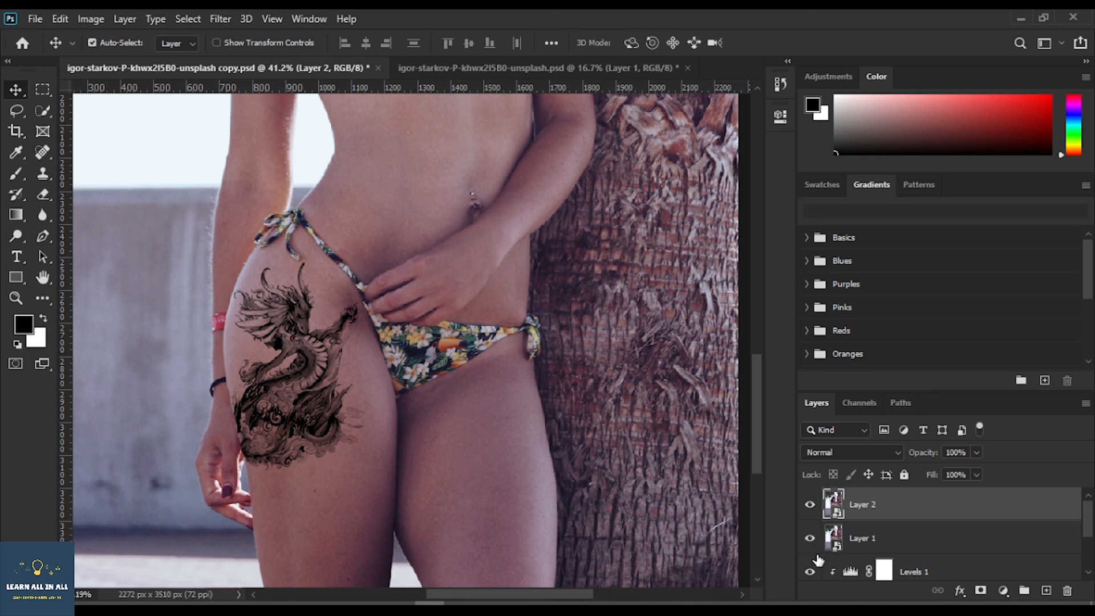
{"action": "left_click", "coordinate": [811, 505]}
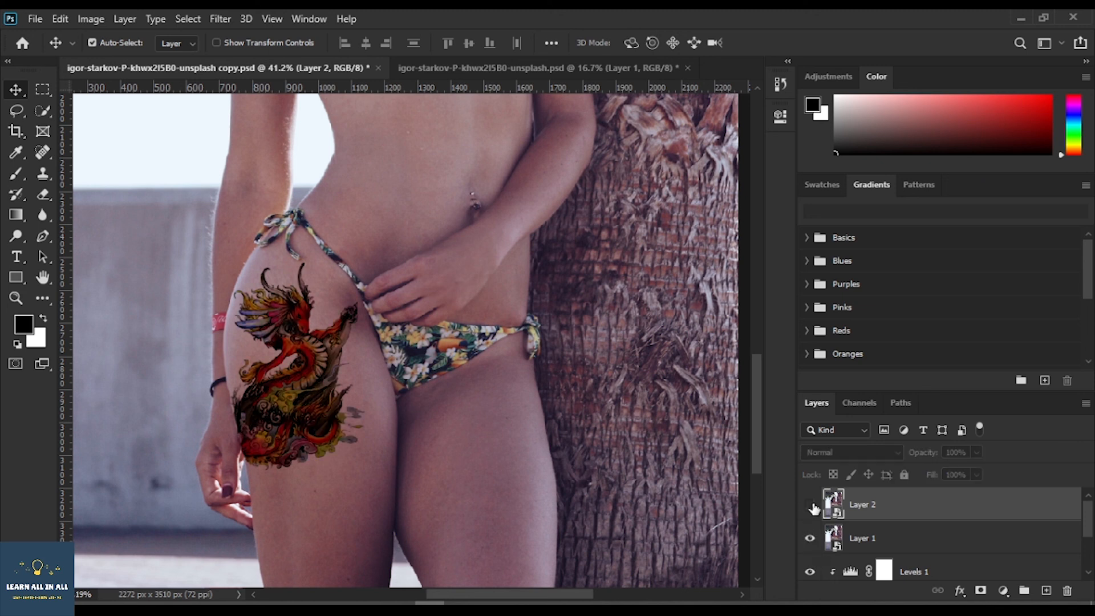
{"action": "left_click", "coordinate": [811, 504]}
{"action": "left_click", "coordinate": [812, 506]}
{"action": "left_click", "coordinate": [812, 505]}
{"action": "left_click", "coordinate": [811, 505]}
Step: Compare the black-and-grey and coloured dragon tattoos up close on the thigh by repeatedly toggling Layer 2's visibility
{"action": "scroll", "coordinate": [287, 385], "scroll_direction": "up", "scroll_amount": 4}
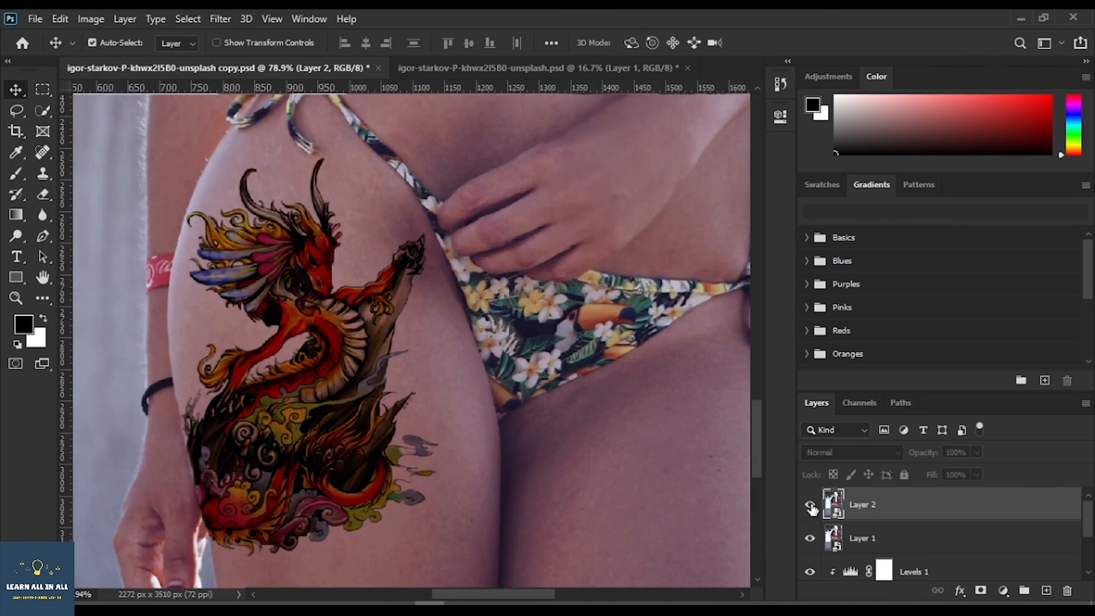
{"action": "left_click", "coordinate": [811, 506]}
{"action": "left_click", "coordinate": [811, 506]}
{"action": "left_click", "coordinate": [810, 505]}
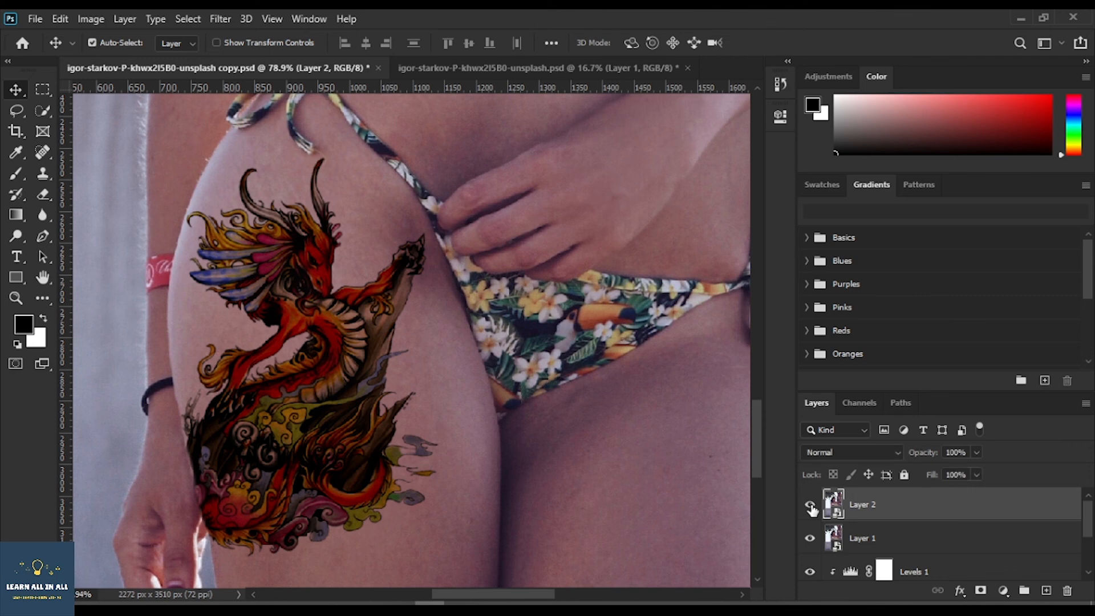
{"action": "left_click", "coordinate": [811, 505]}
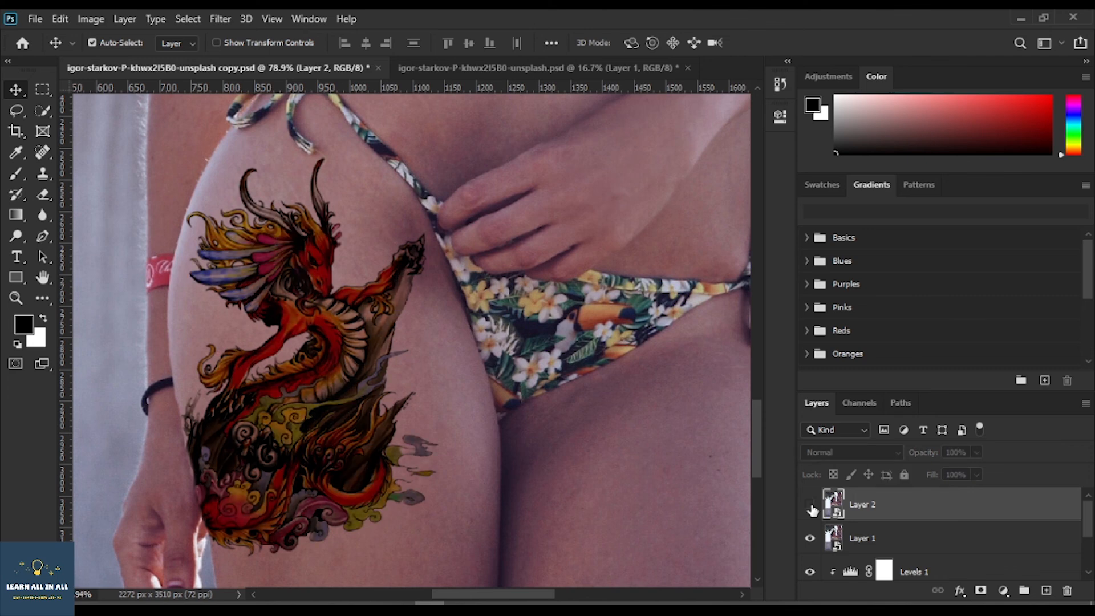
{"action": "left_click", "coordinate": [811, 505]}
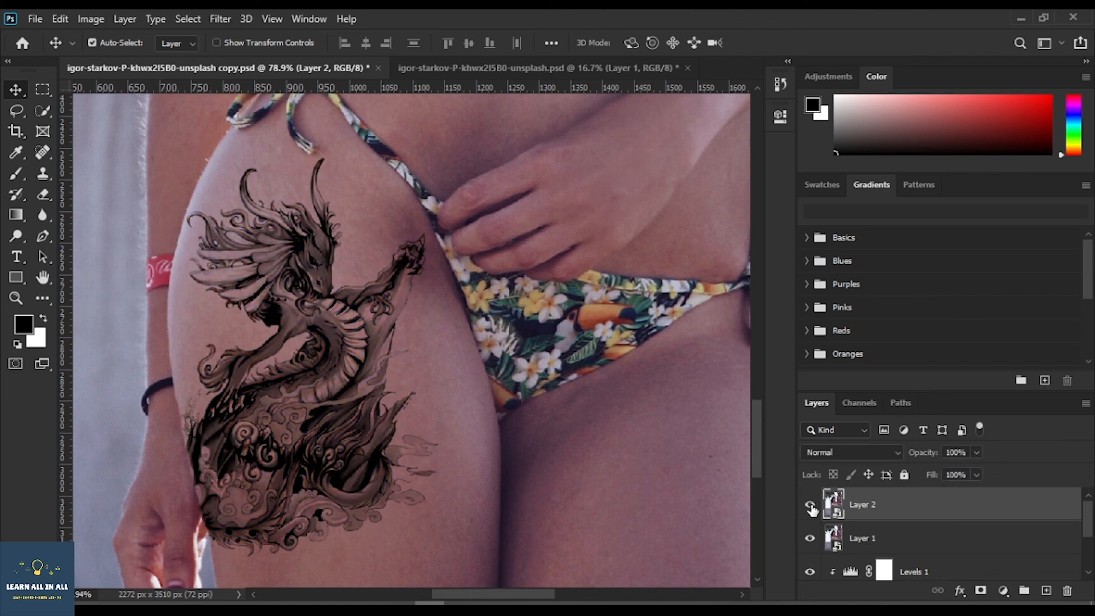
{"action": "left_click", "coordinate": [810, 506]}
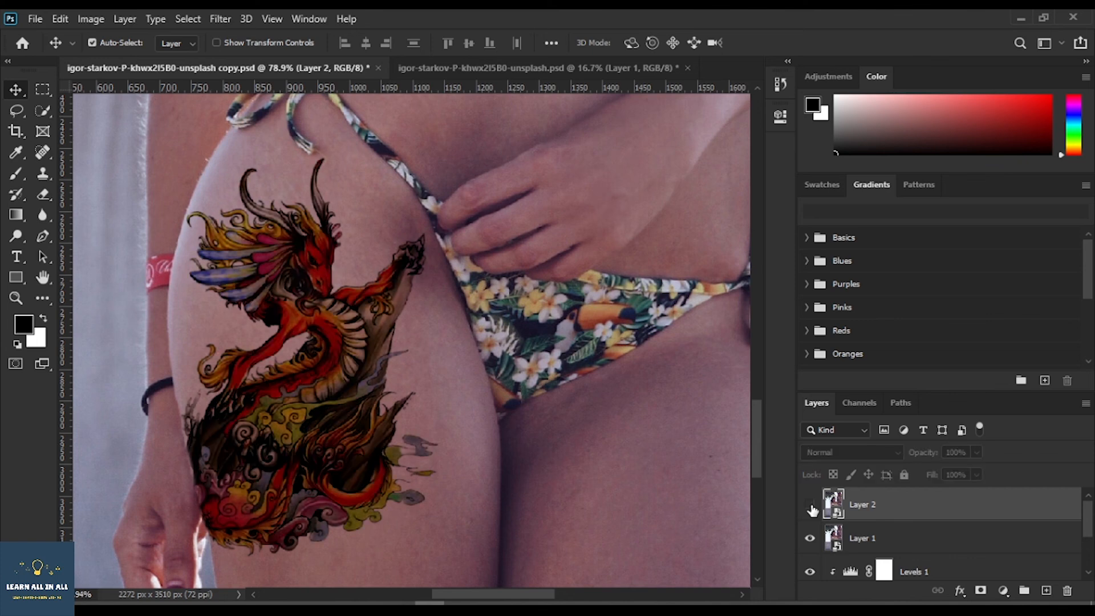